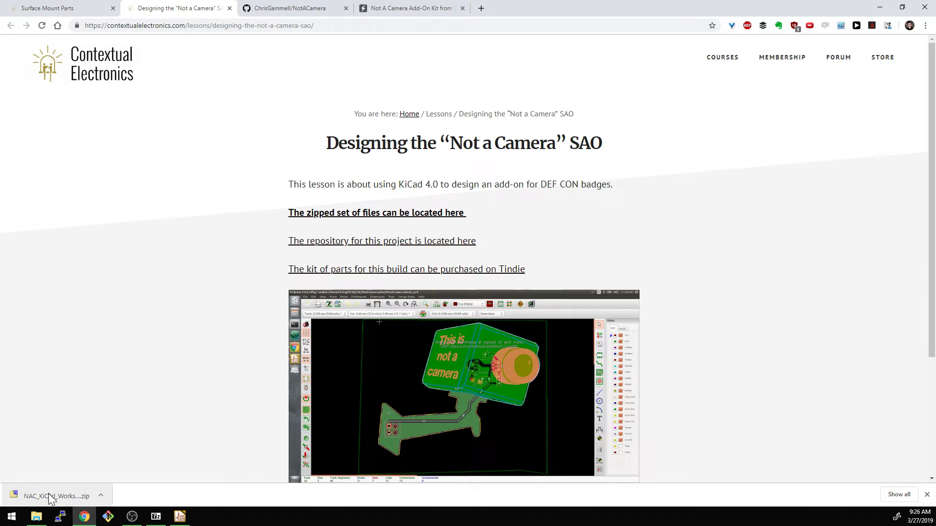
Switch from Chrome's Not a Camera lesson page to the KiCad project manager.
key(alt+Tab)
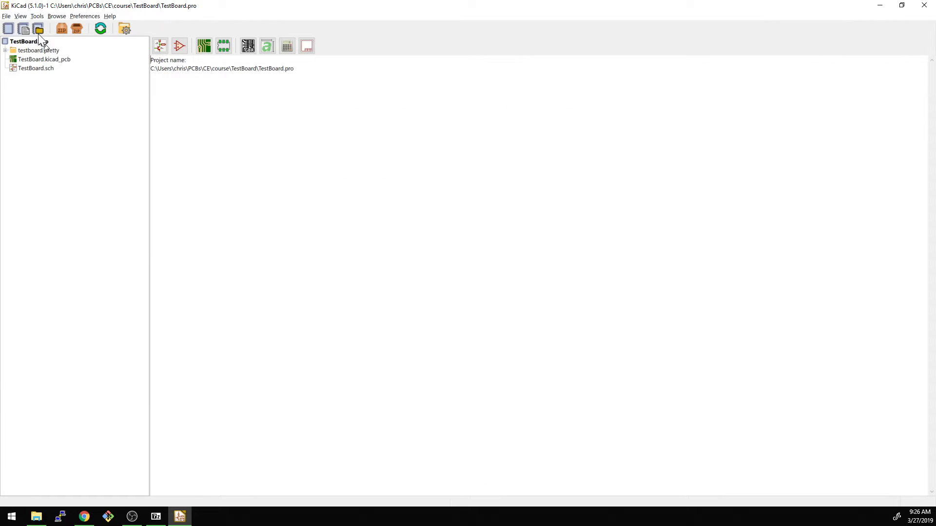
Open NotACamera.pro from CE > NAC_KiCad_Workshop_Files > 1 - Finished PCB Files > NotACamera > hw.
click(6, 16)
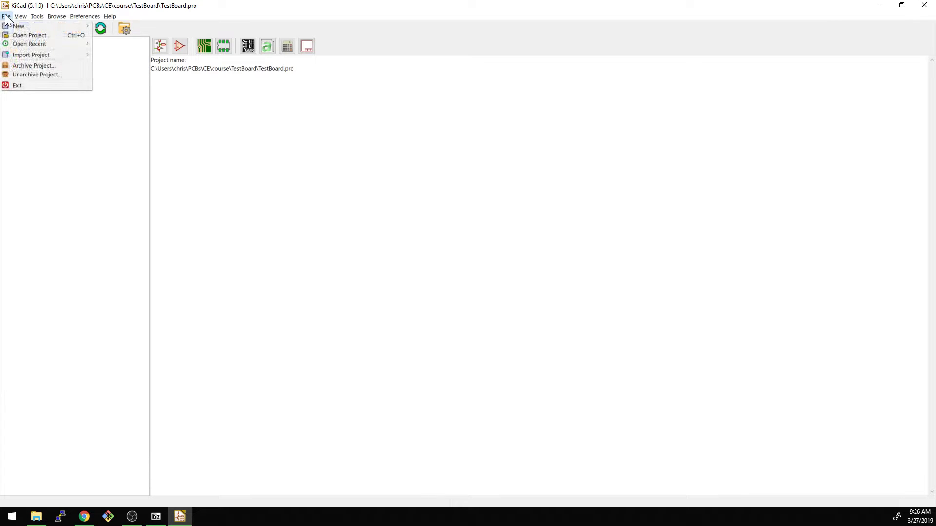
click(23, 36)
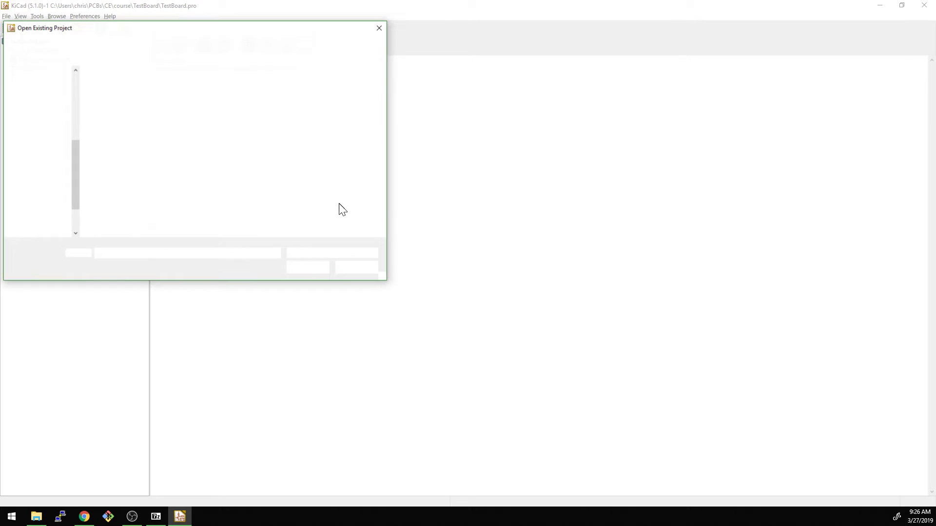
click(142, 45)
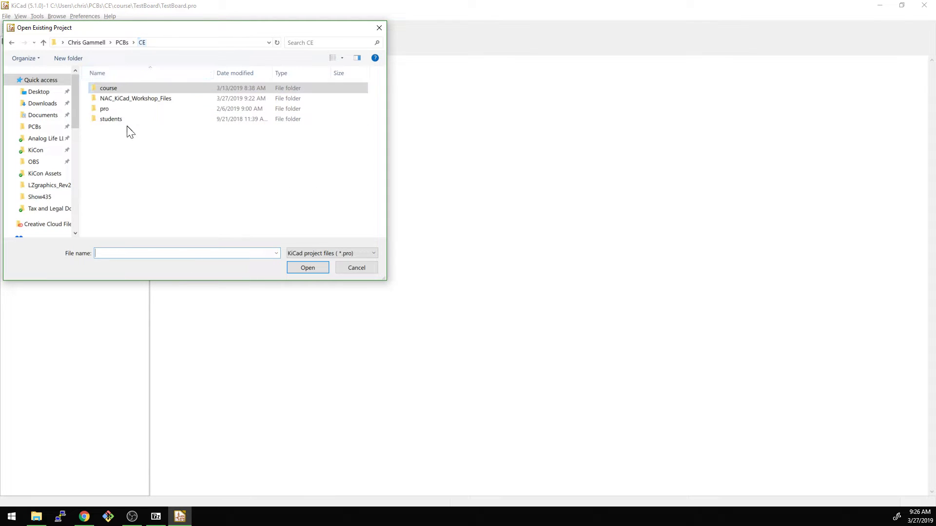
double_click(126, 101)
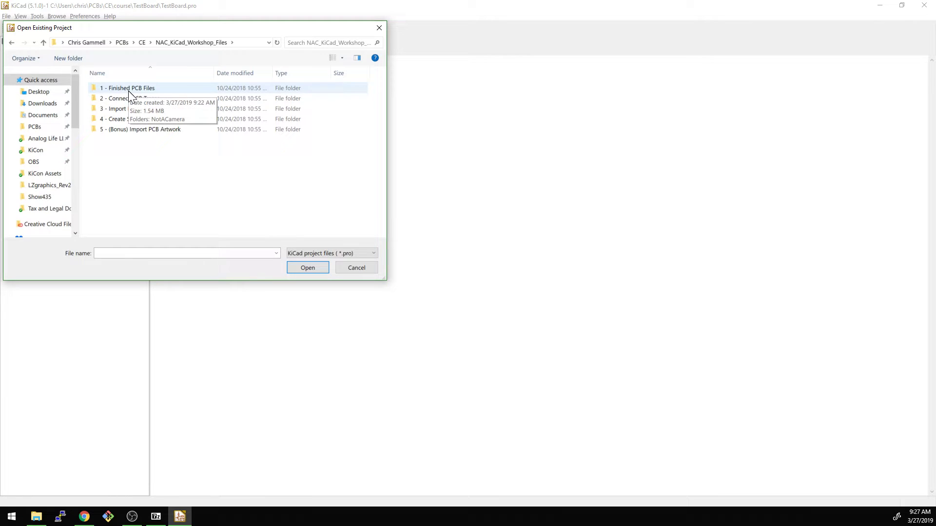
double_click(129, 91)
double_click(129, 92)
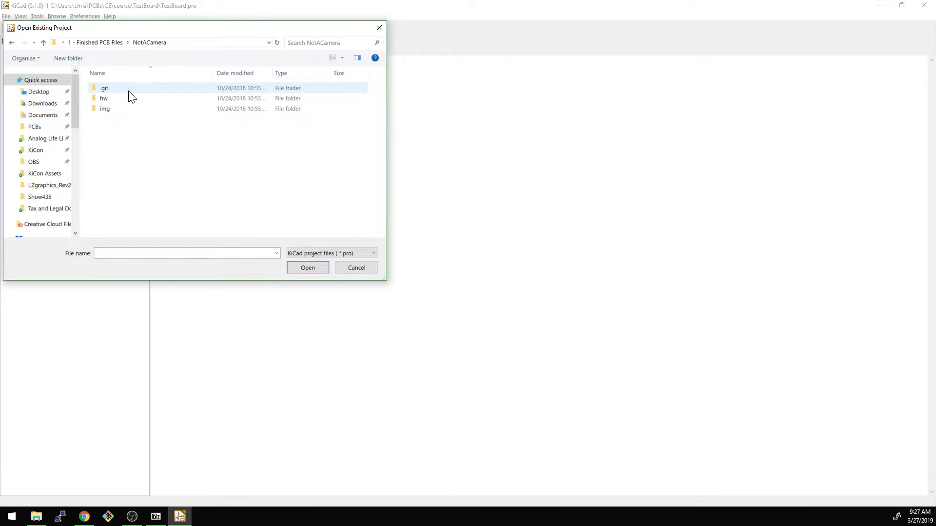
double_click(121, 99)
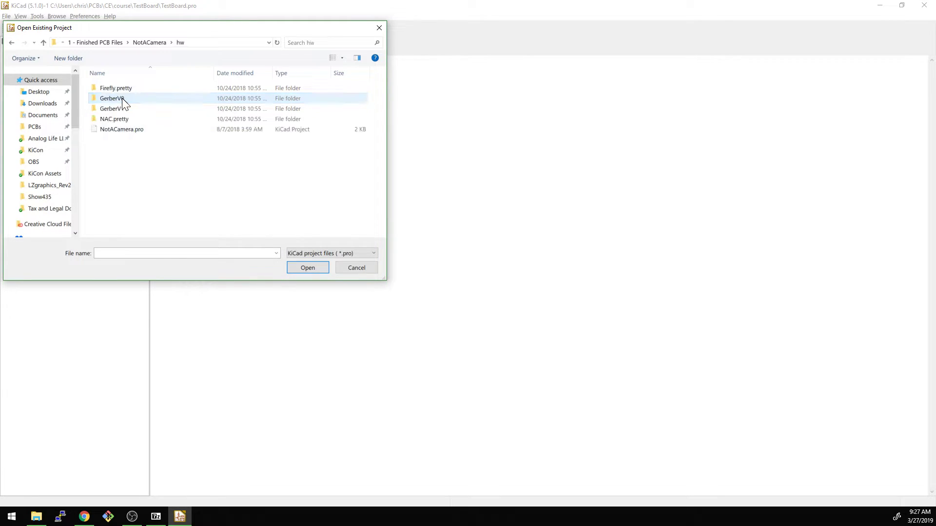
double_click(122, 129)
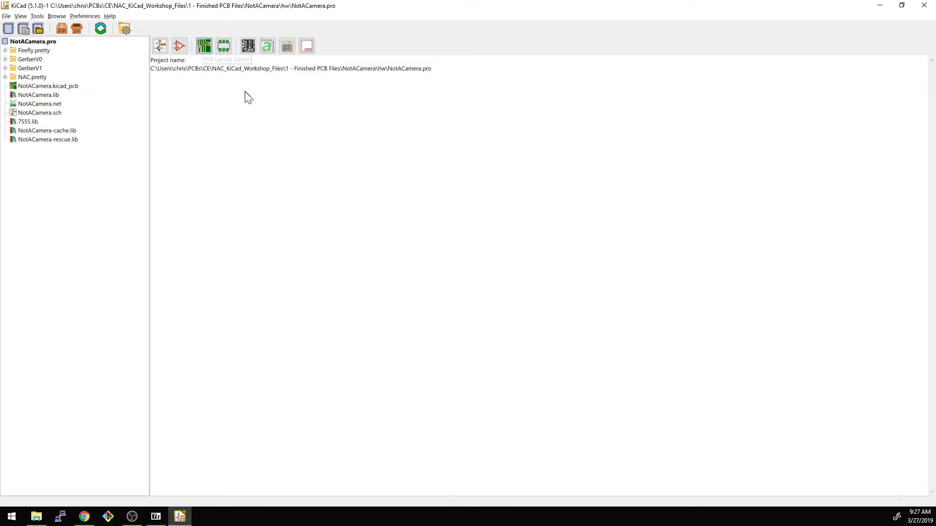
Open the NotACamera board in Pcbnew and turn on the F.Cu and F.Mask layers.
click(160, 47)
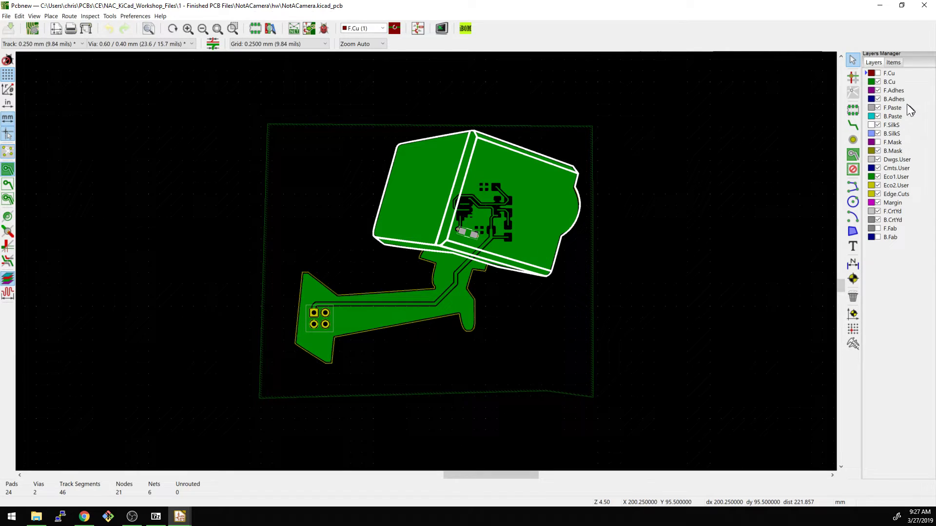
click(878, 73)
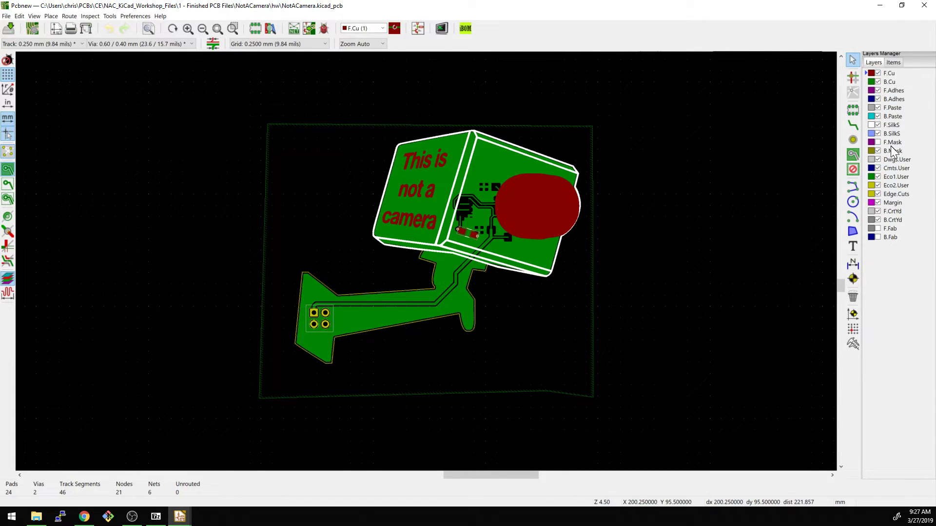
click(879, 142)
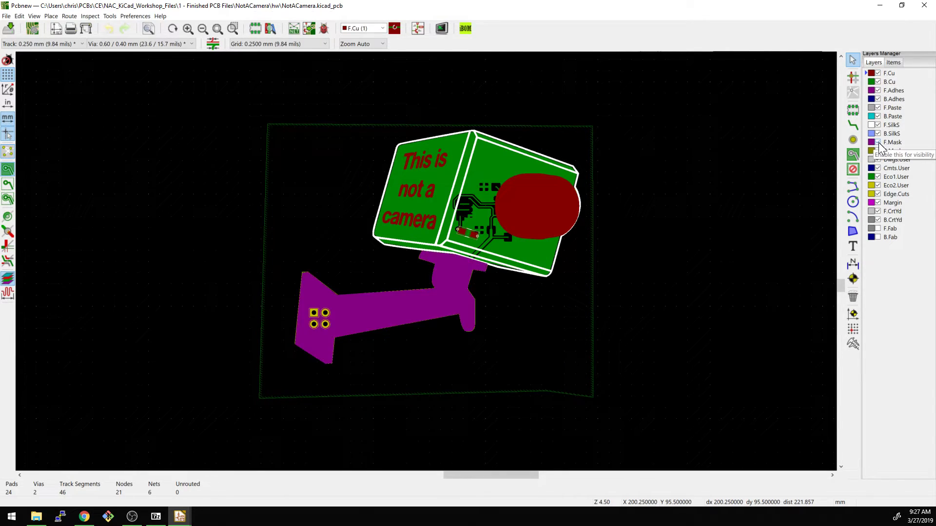
Show the Items visibility list and zoom and pan around the board.
click(894, 63)
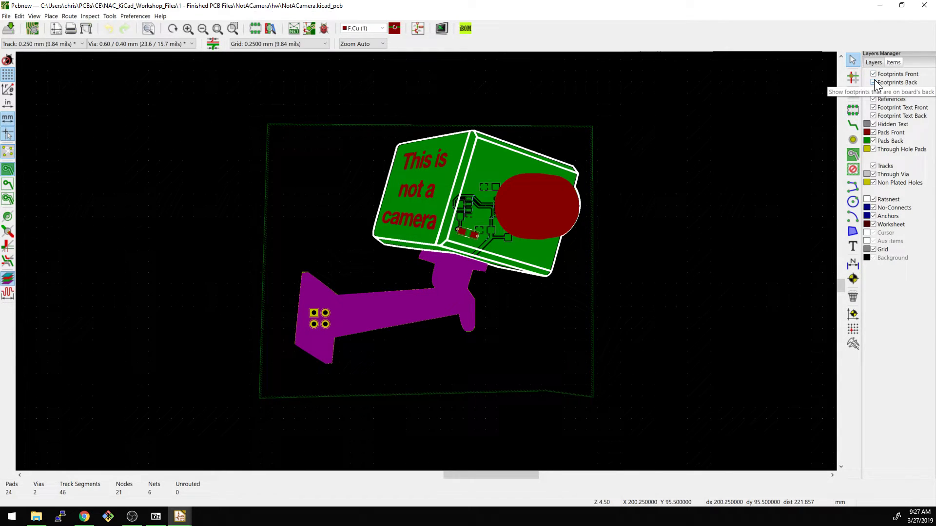
scroll(689, 148, down, 1)
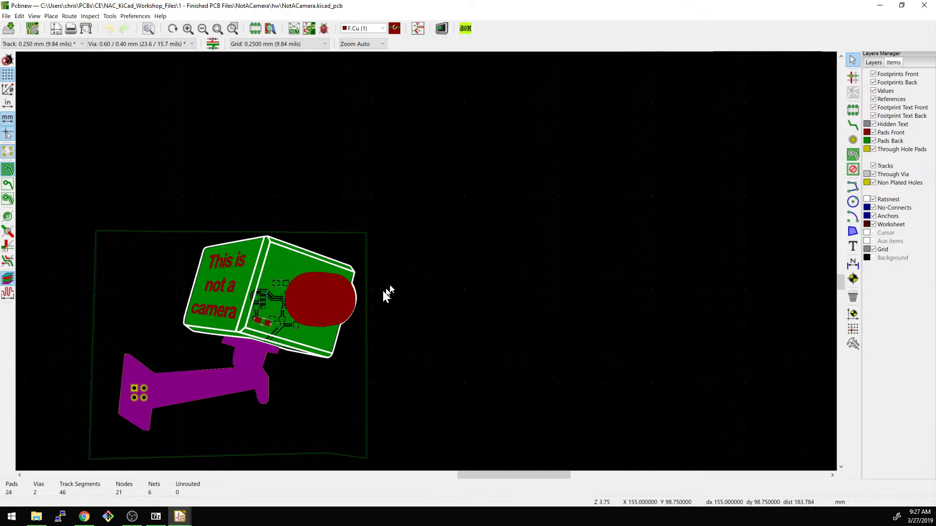
scroll(388, 292, down, 1)
scroll(591, 208, up, 2)
scroll(394, 286, down, 1)
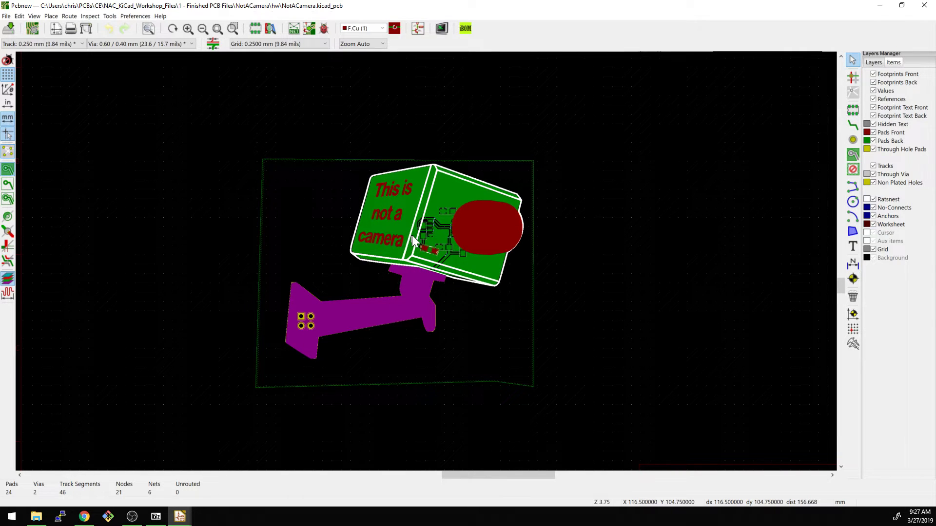
scroll(411, 235, up, 3)
middle_drag(422, 251, 416, 232)
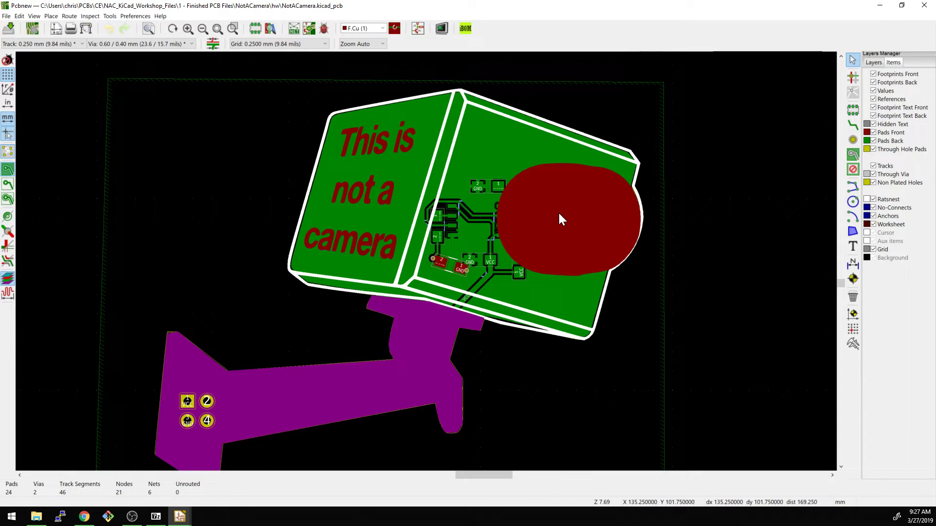
Go back to the Layers list and make F.Mask the active layer.
click(873, 62)
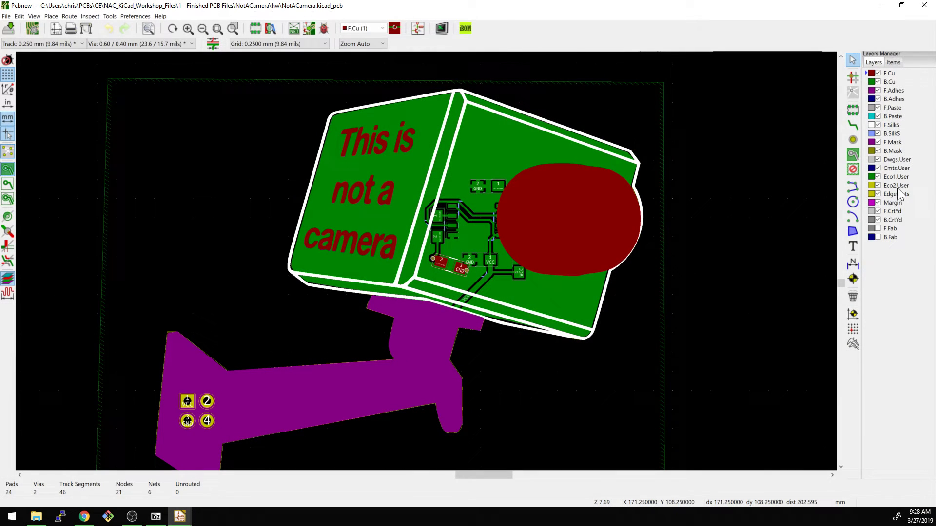
click(892, 140)
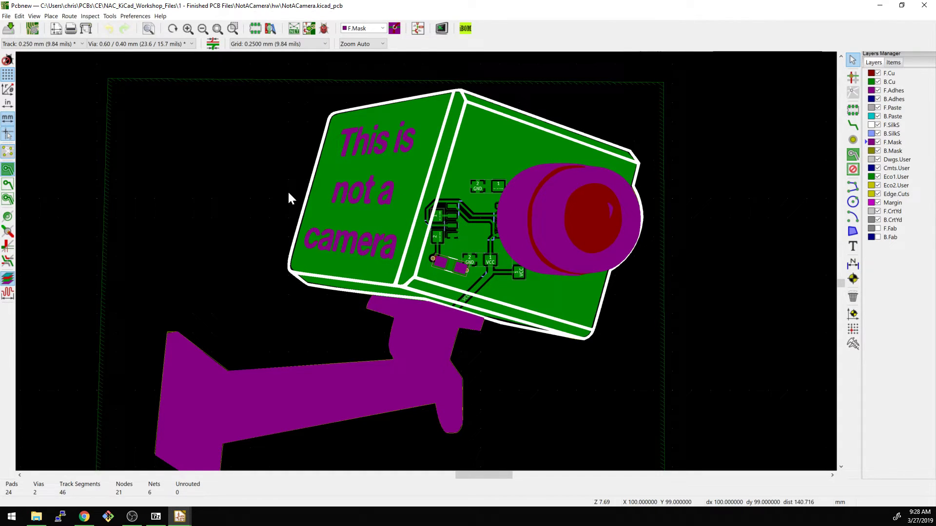
Make Edge.Cuts the active layer.
middle_drag(262, 295, 286, 294)
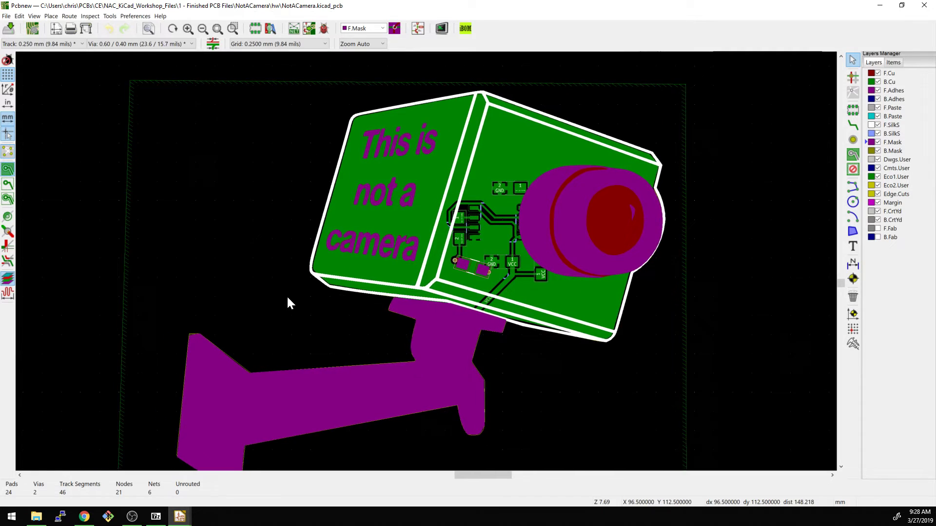
click(891, 193)
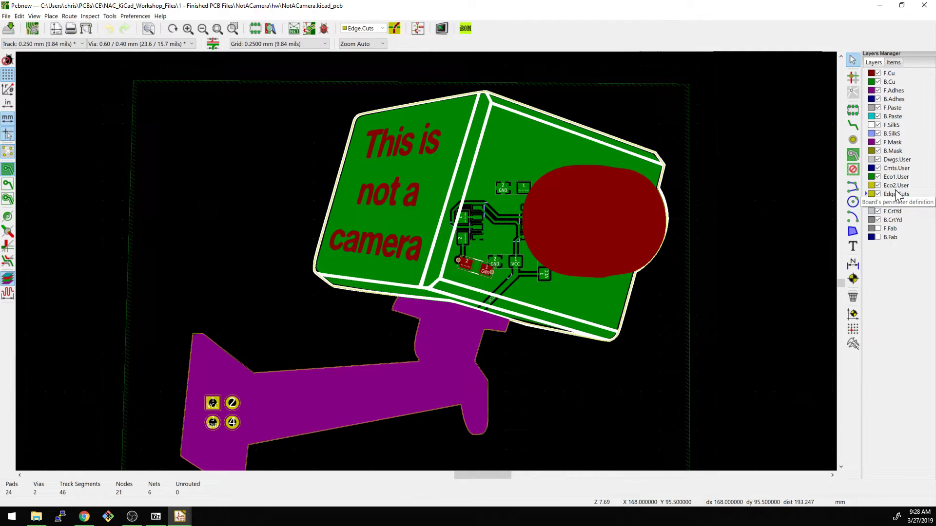
middle_drag(185, 341, 195, 278)
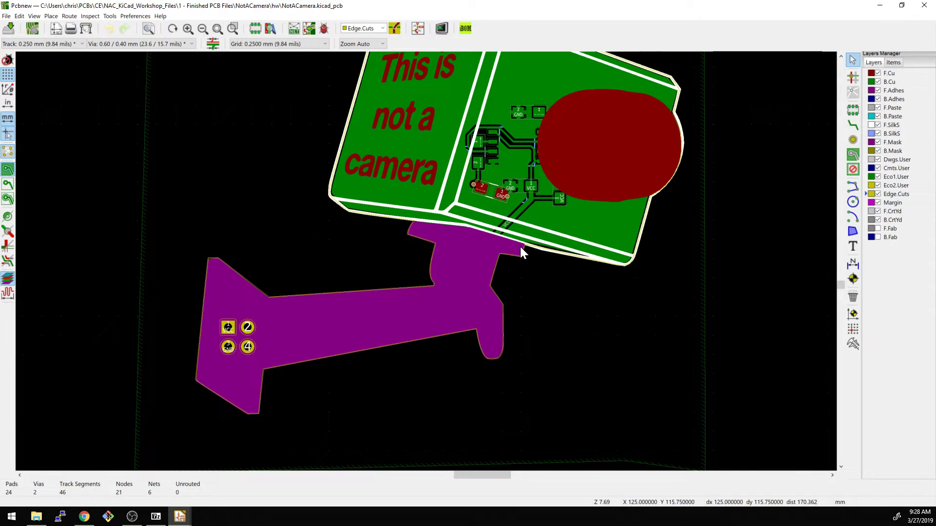
Zoom and pan closely around the board outline near the camera bracket.
scroll(522, 245, up, 4)
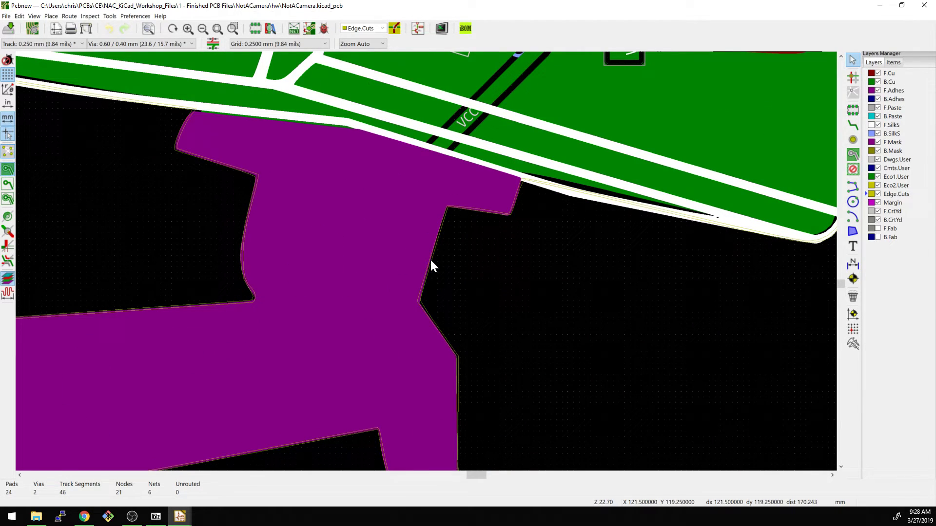
scroll(431, 263, down, 6)
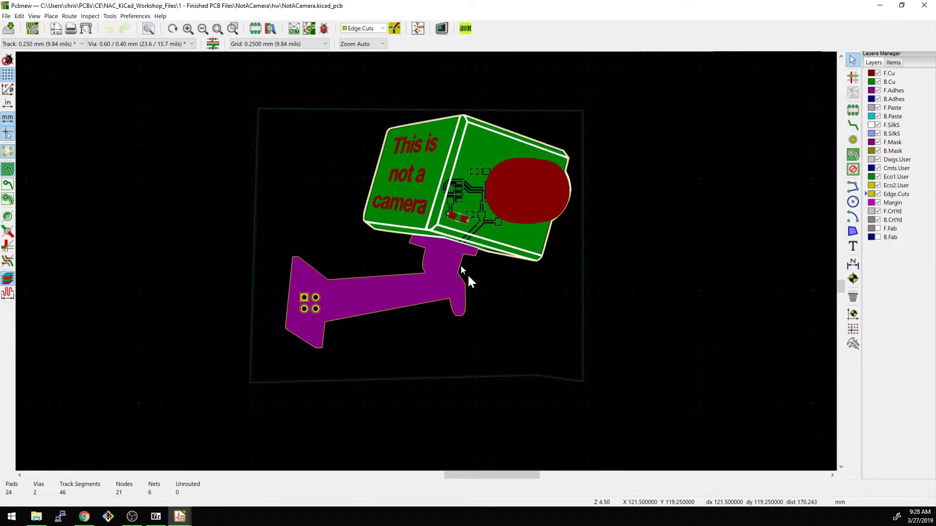
scroll(468, 277, up, 7)
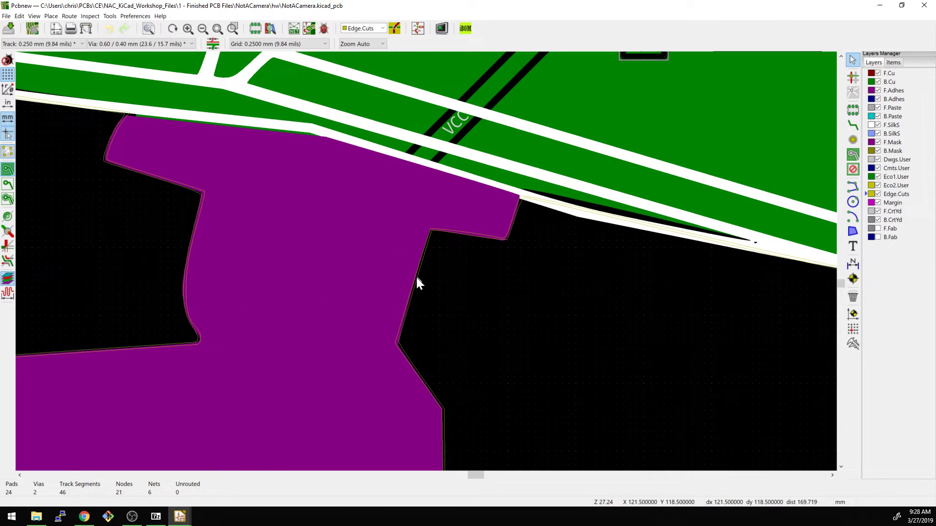
scroll(417, 283, up, 1)
scroll(426, 262, down, 10)
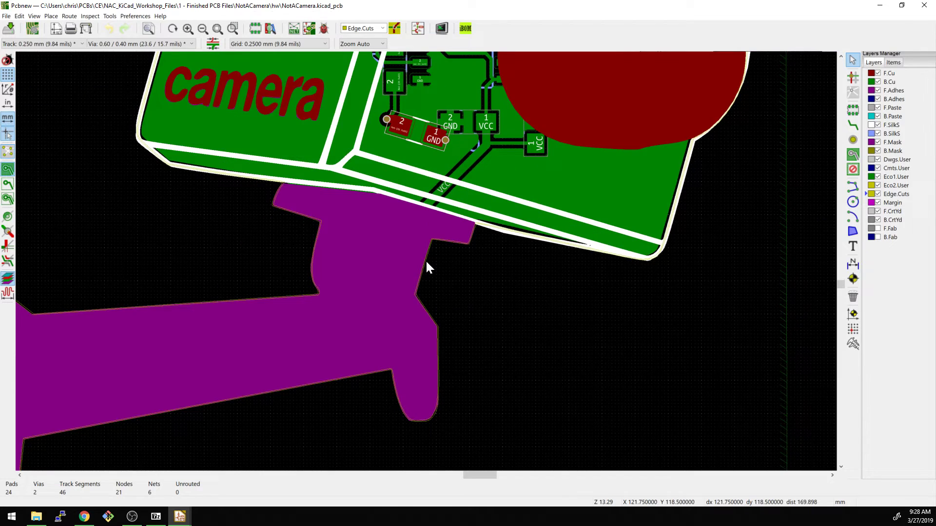
scroll(422, 268, up, 5)
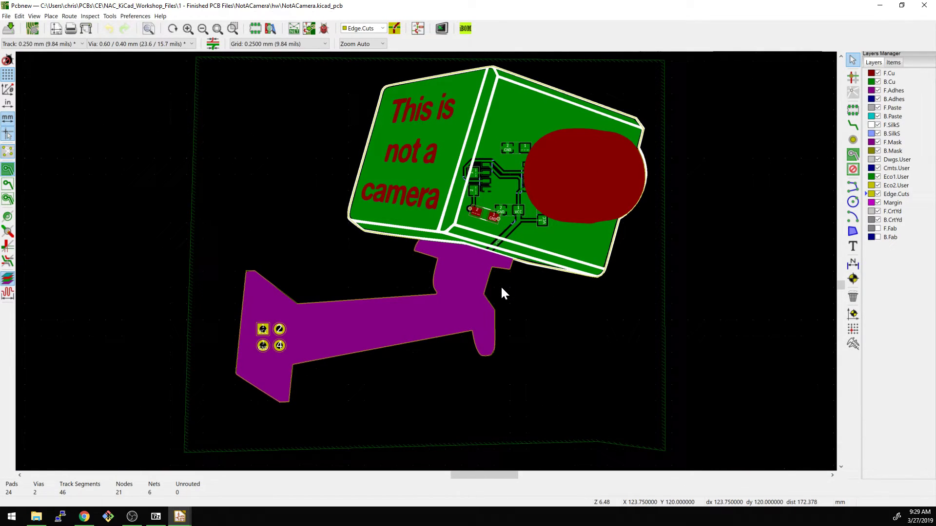
scroll(517, 294, up, 1)
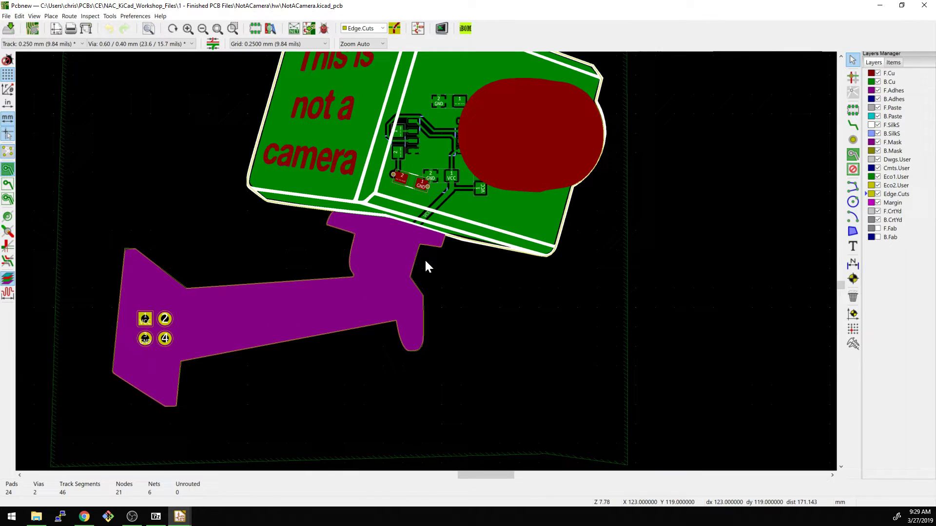
middle_drag(425, 265, 484, 322)
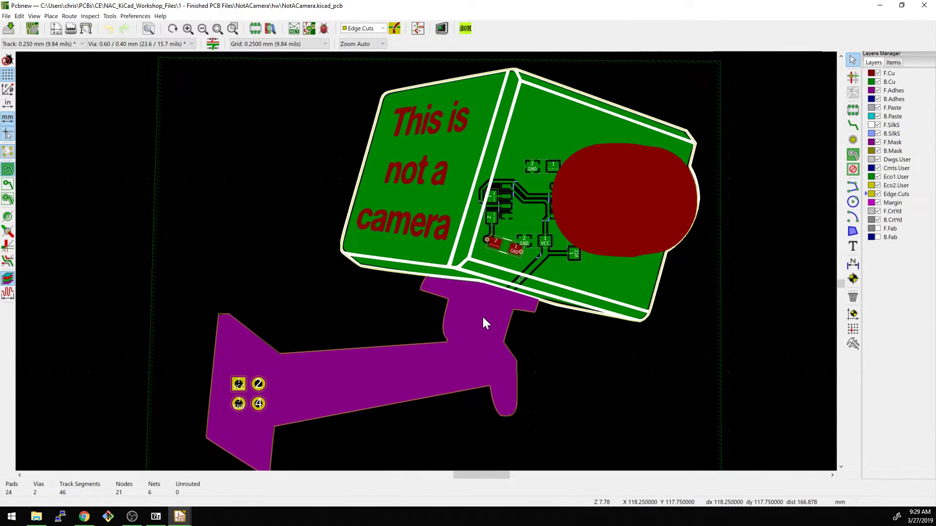
scroll(484, 317, down, 1)
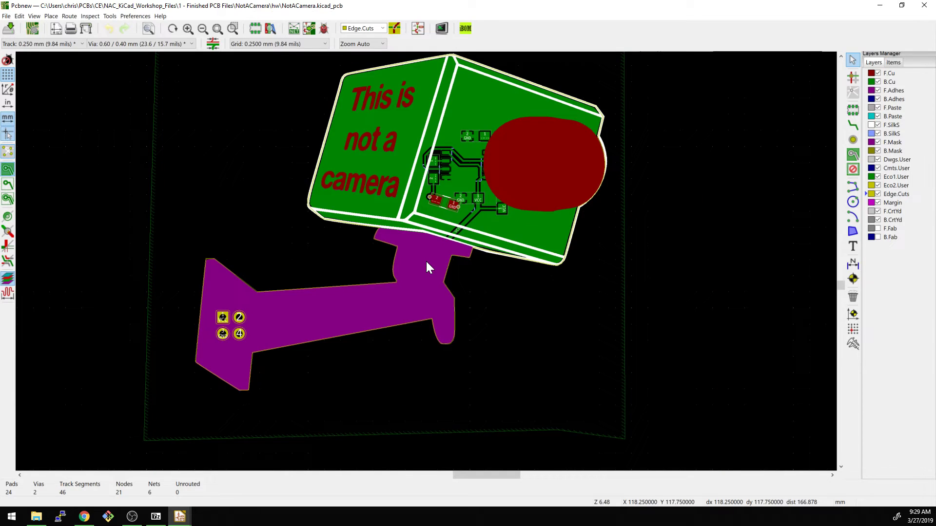
middle_drag(427, 263, 449, 294)
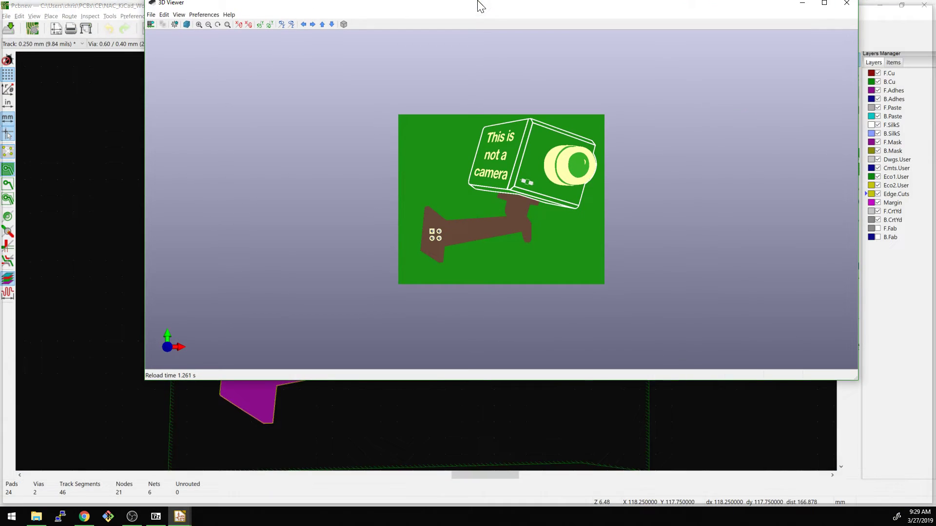
Open the Not A Camera board in the 3D Viewer.
double_click(476, 4)
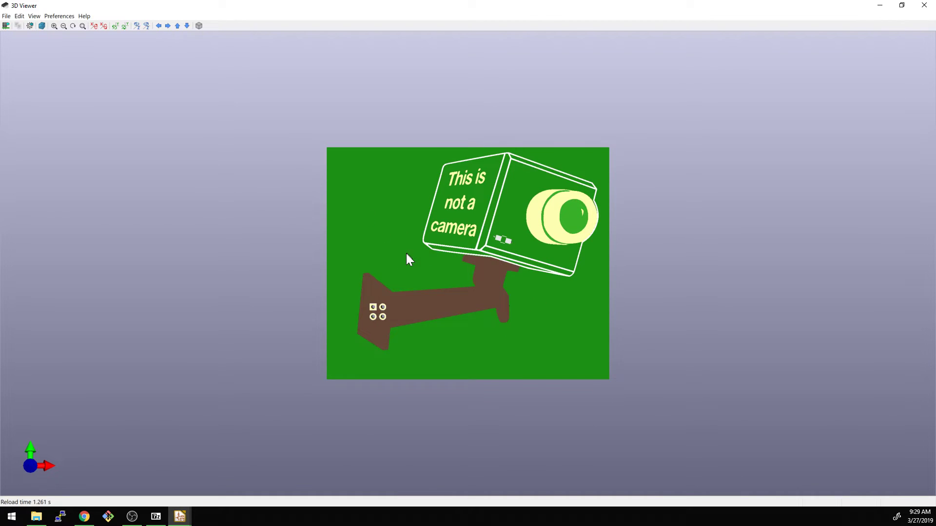
key(alt+Tab)
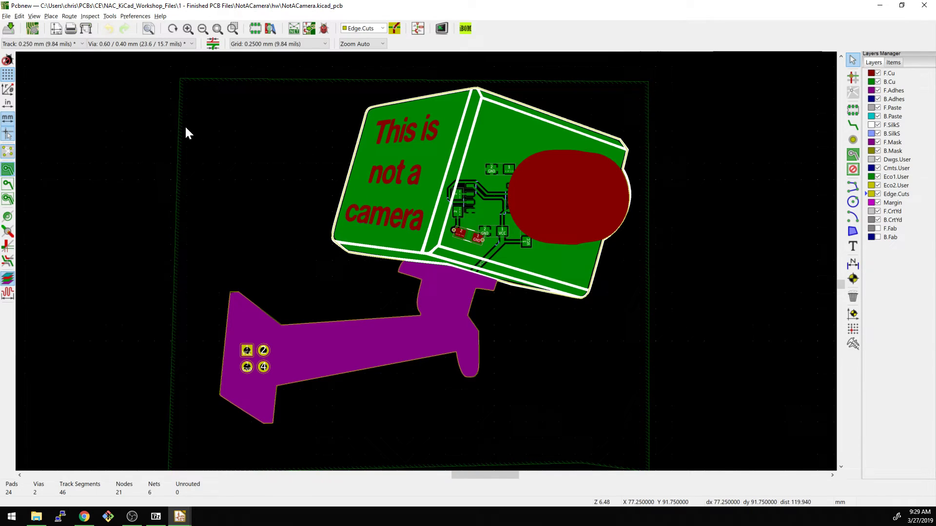
scroll(161, 312, down, 5)
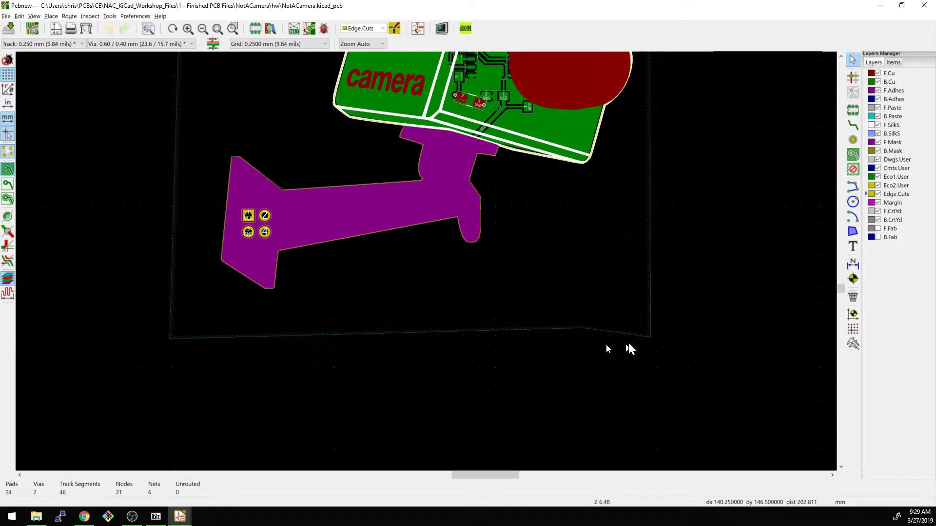
scroll(678, 341, up, 5)
key(alt+Tab)
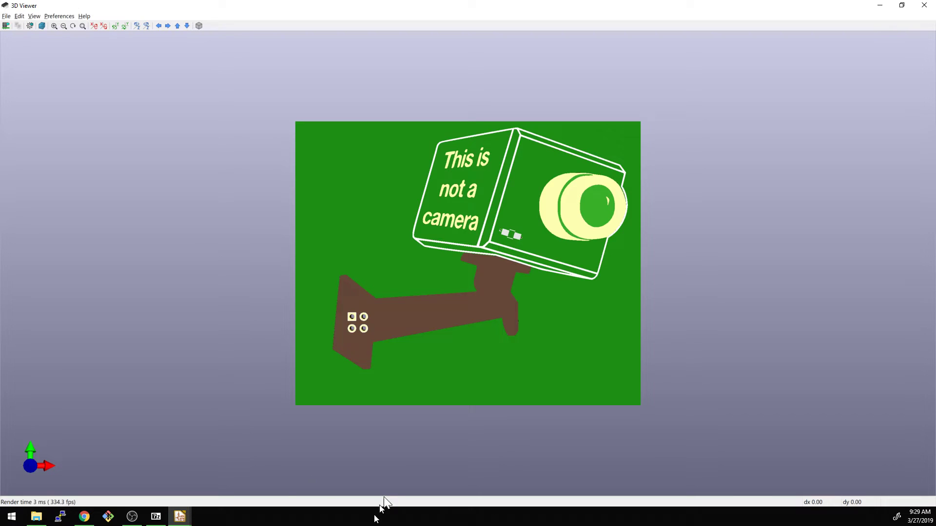
Orbit the 3D board to face its bottom silkscreen, then launch the Gerber Viewer.
scroll(376, 321, up, 1)
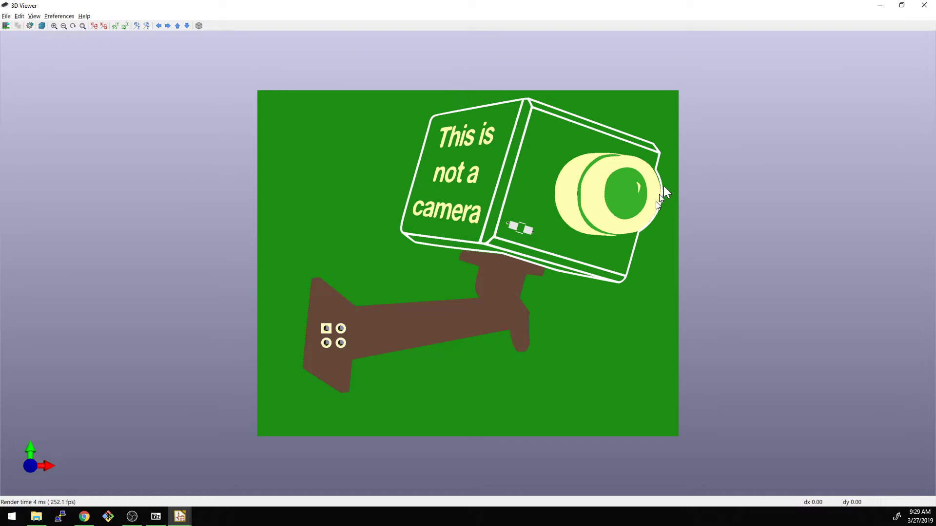
middle_drag(639, 182, 653, 196)
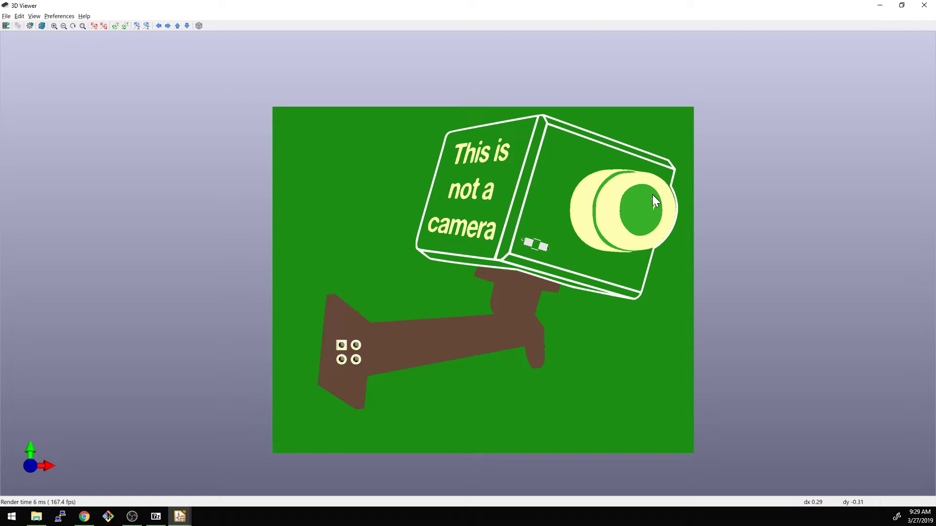
drag(653, 194, 421, 196)
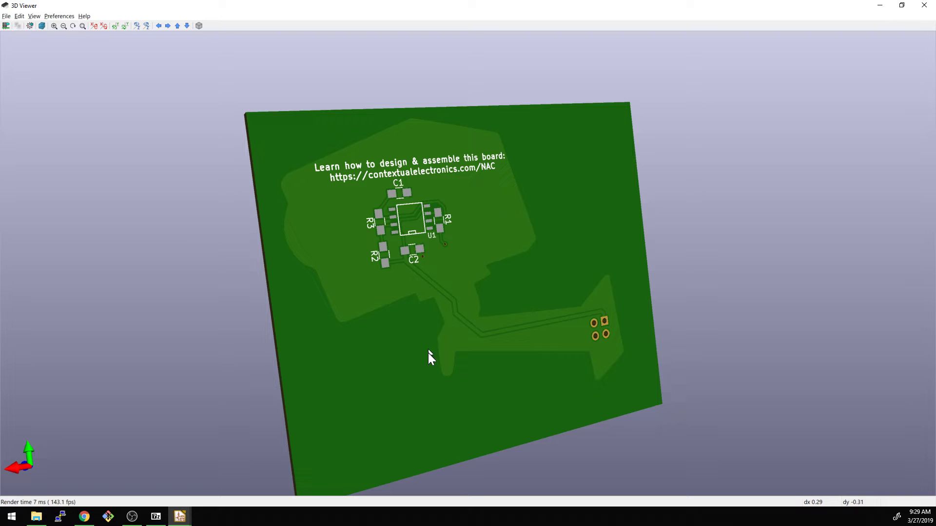
drag(507, 361, 254, 225)
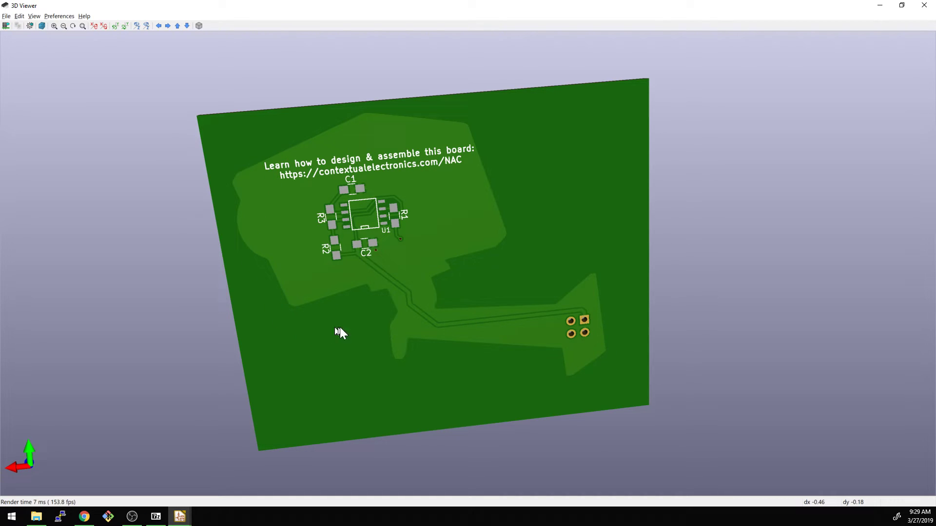
middle_drag(339, 329, 417, 310)
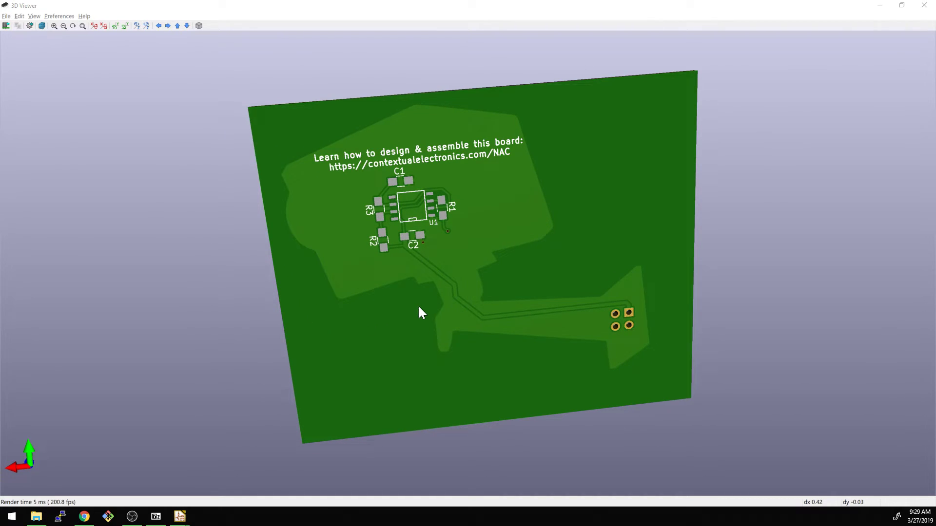
key(alt+Tab)
click(246, 46)
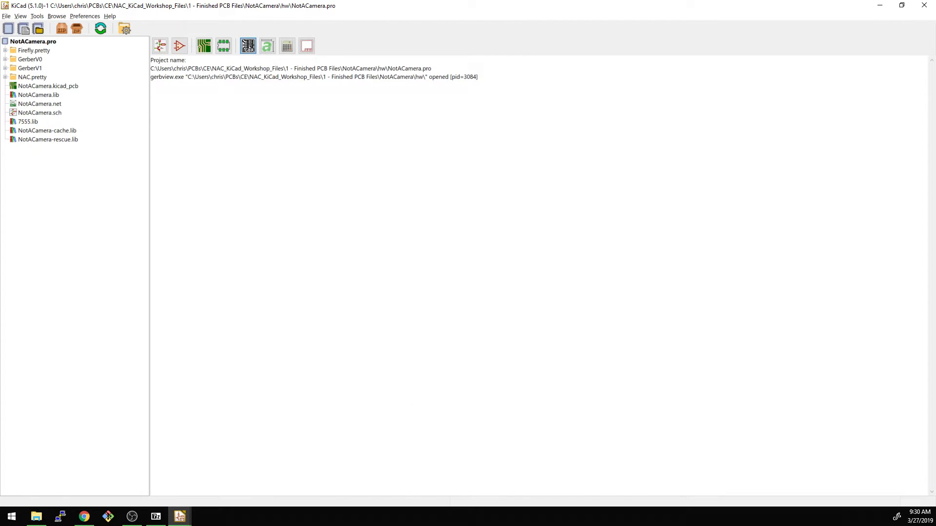
Close the 3D Viewer and maximize the GerbView window.
click(443, 506)
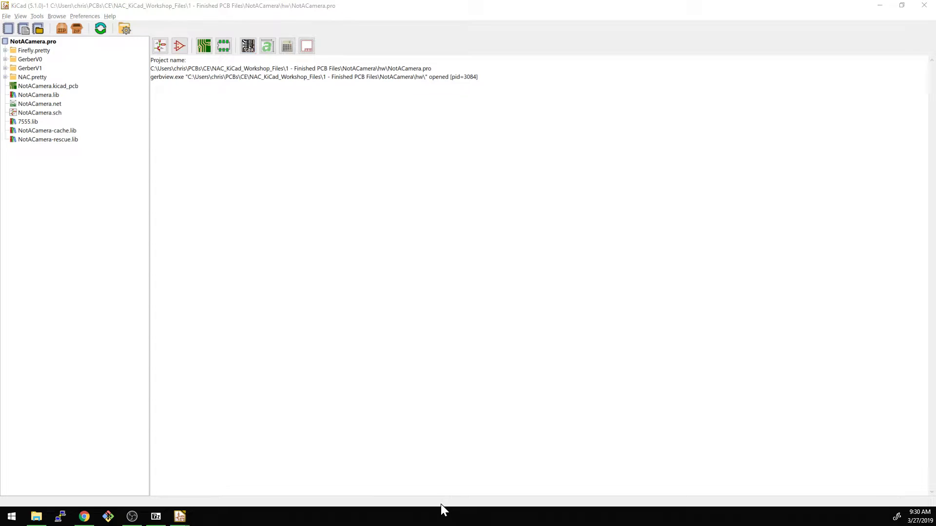
key(alt+Tab)
click(924, 4)
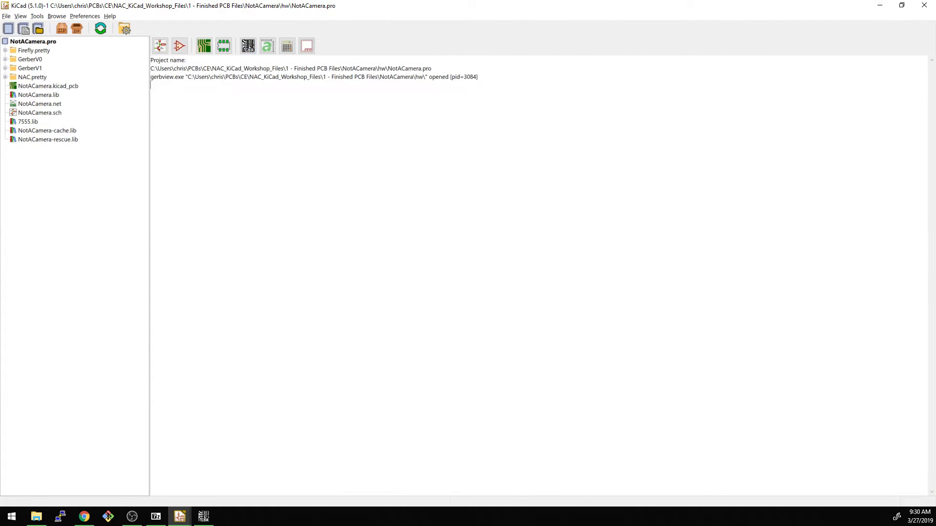
key(alt+Tab)
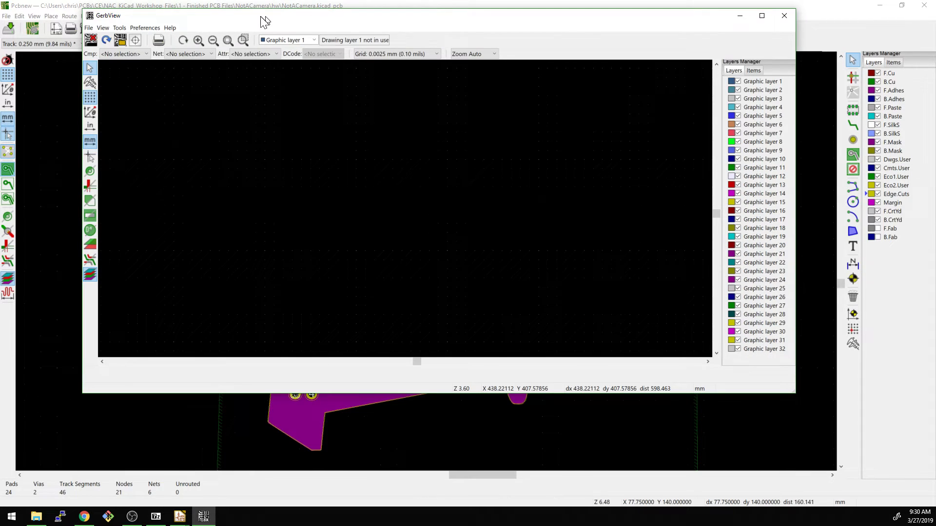
drag(265, 22, 261, 0)
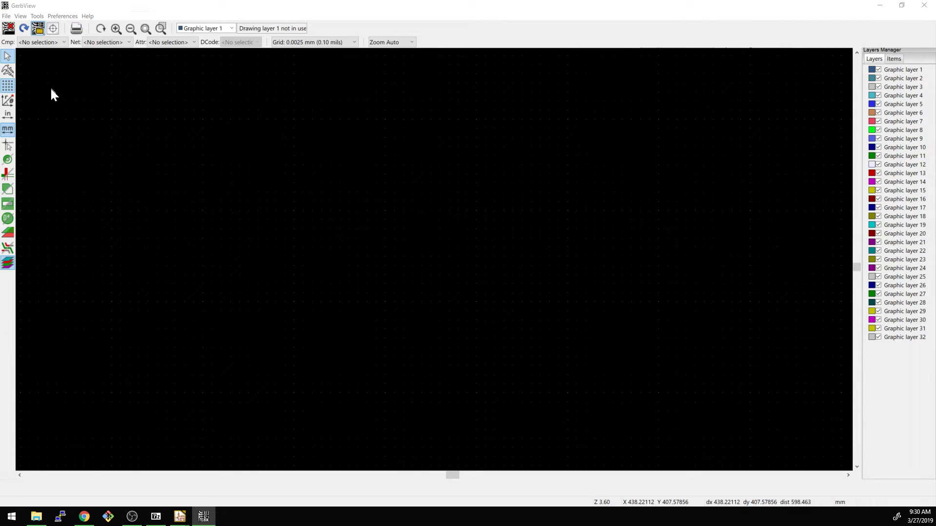
Load all seven NotACamera Gerber files from the hw/GerberV1 folder.
key(ctrl+o)
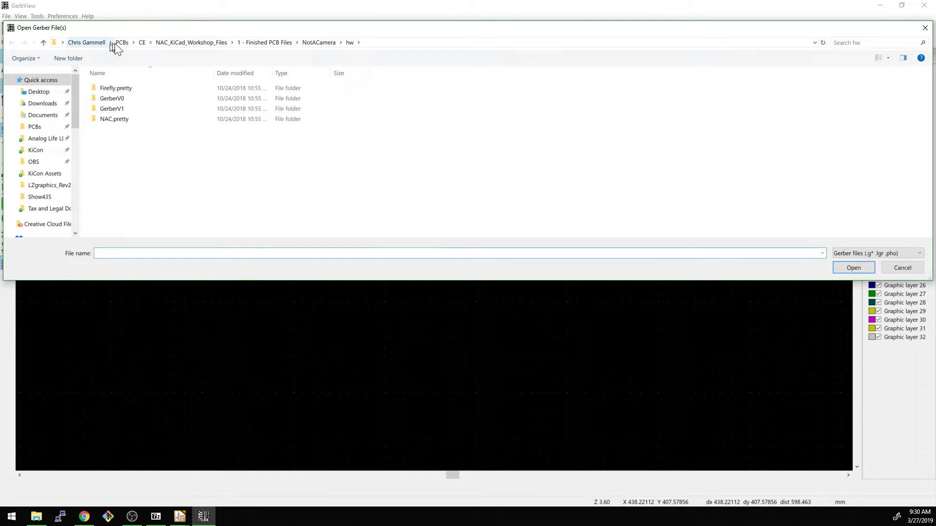
click(141, 45)
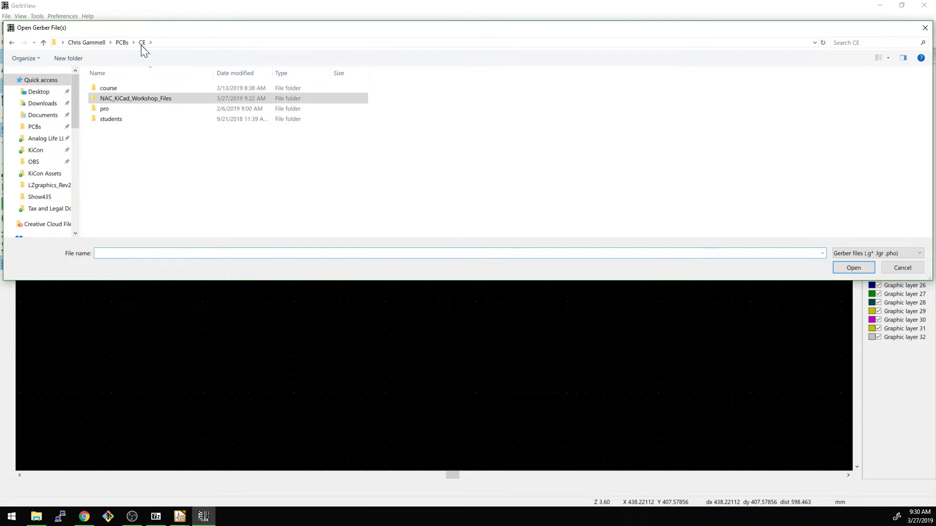
double_click(130, 98)
double_click(128, 89)
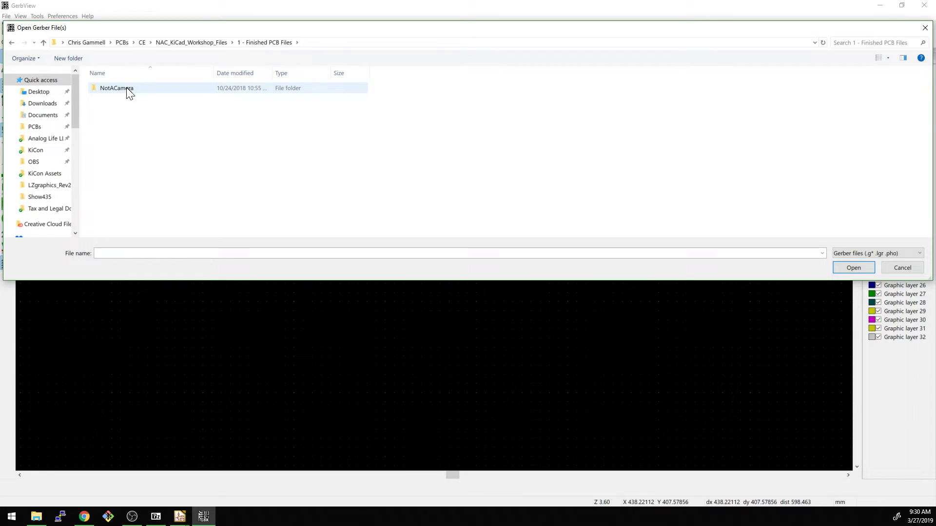
double_click(128, 91)
double_click(114, 96)
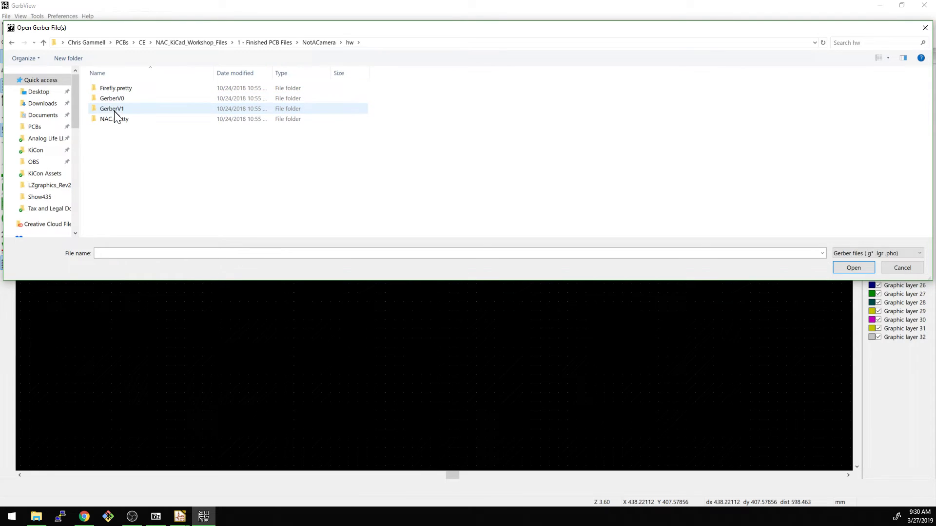
double_click(114, 108)
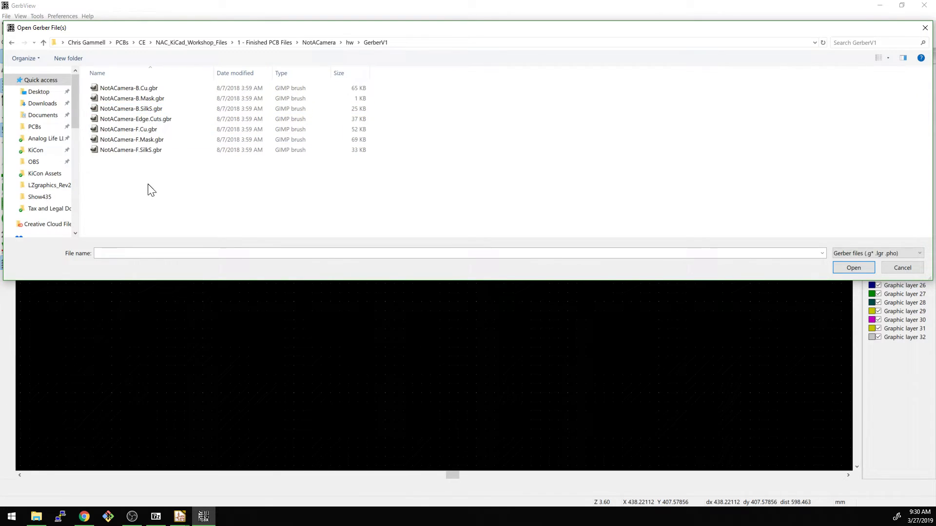
drag(148, 190, 106, 85)
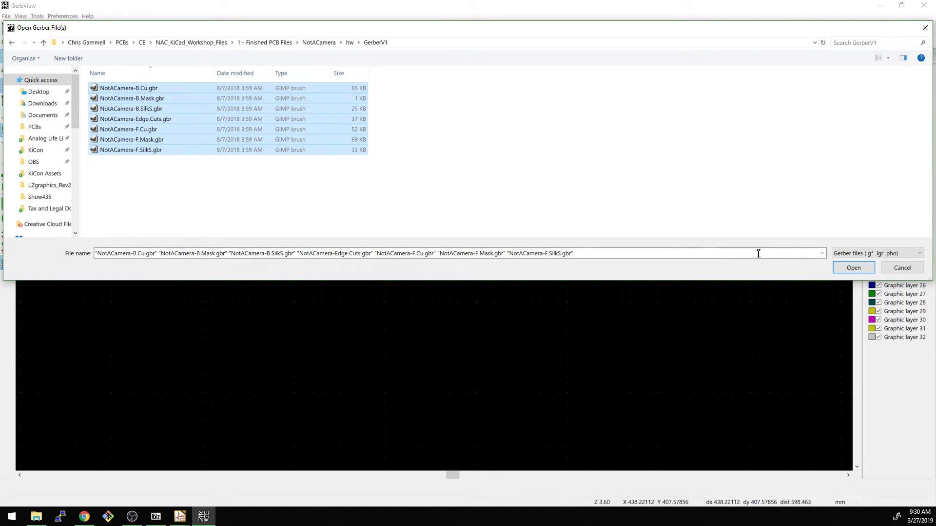
click(835, 265)
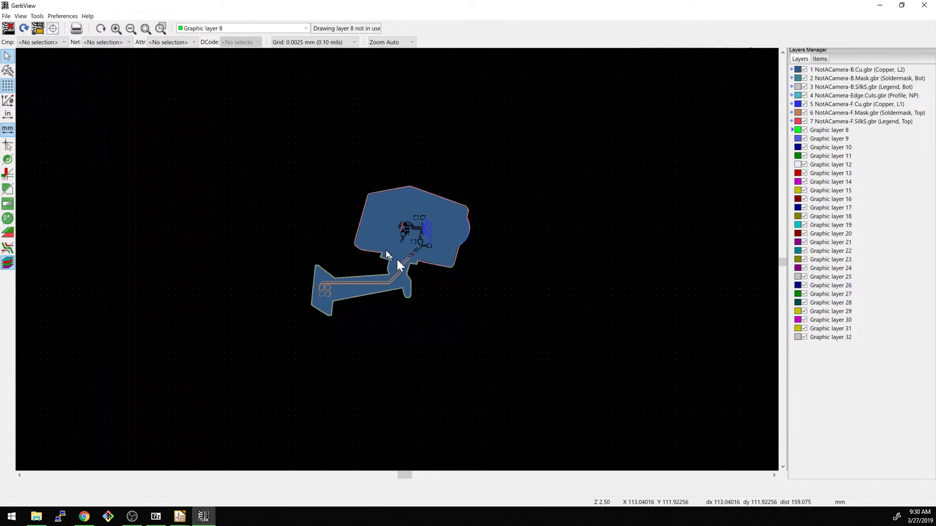
scroll(397, 260, up, 3)
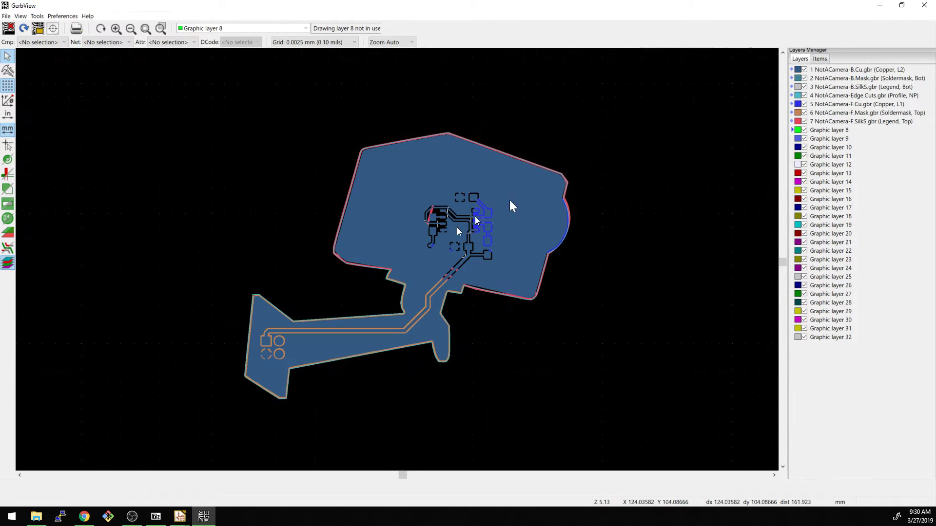
Load the NotACamera.drl Excellon drill file.
click(54, 28)
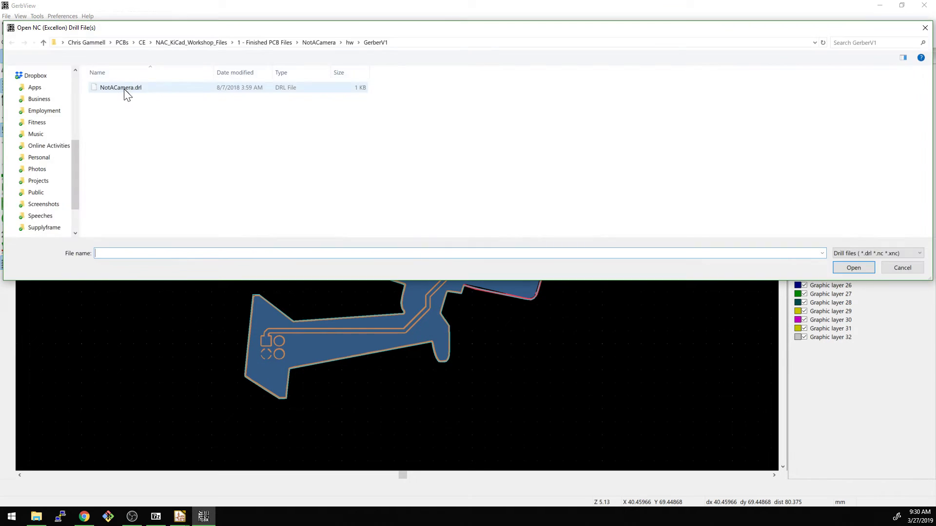
double_click(124, 89)
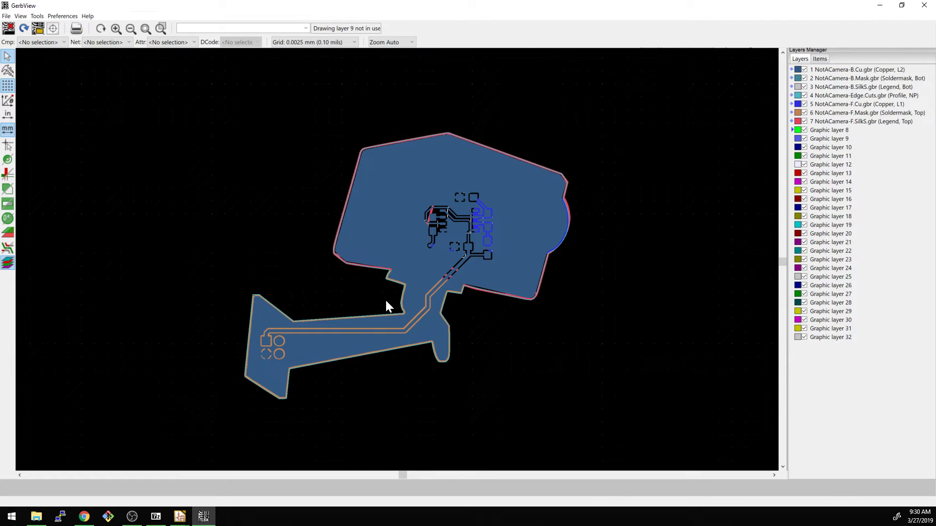
scroll(384, 298, up, 2)
Make Edge.Cuts active and hide every other Gerber layer.
scroll(291, 259, down, 3)
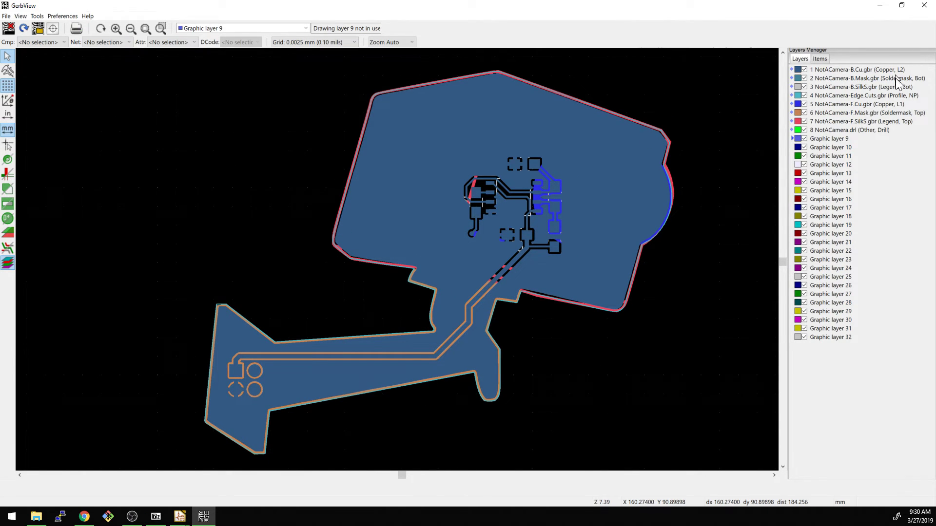
click(885, 95)
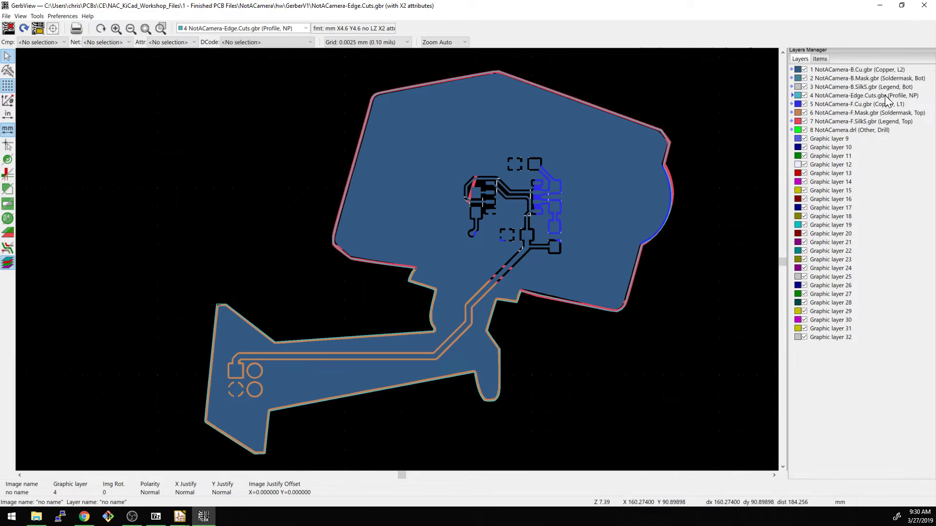
right_click(805, 98)
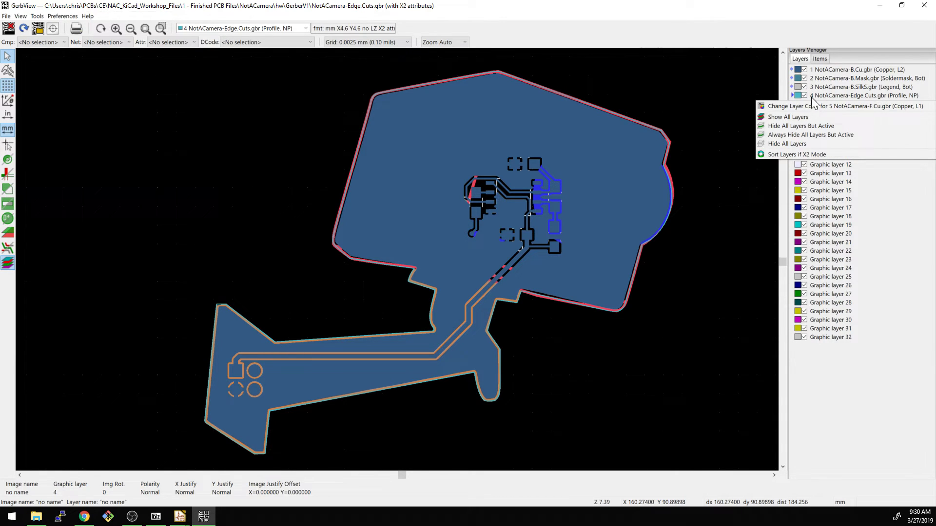
right_click(813, 99)
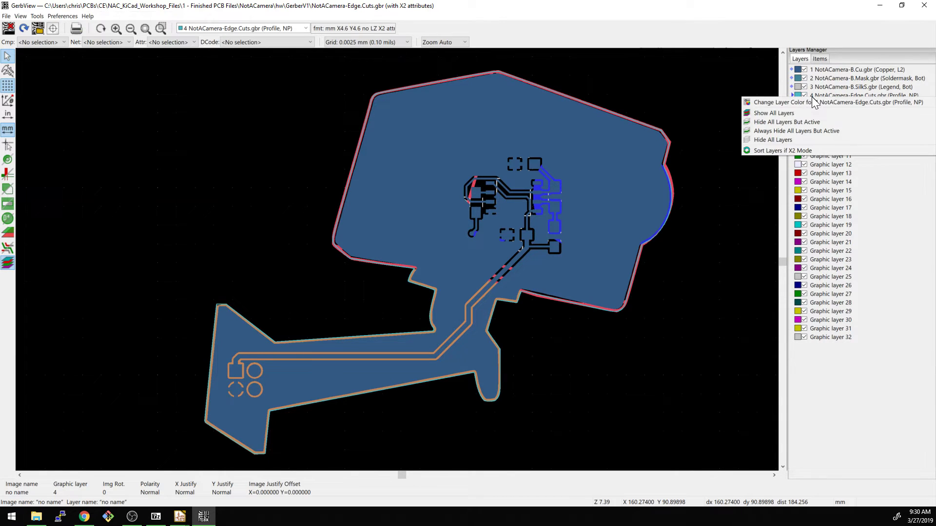
click(816, 121)
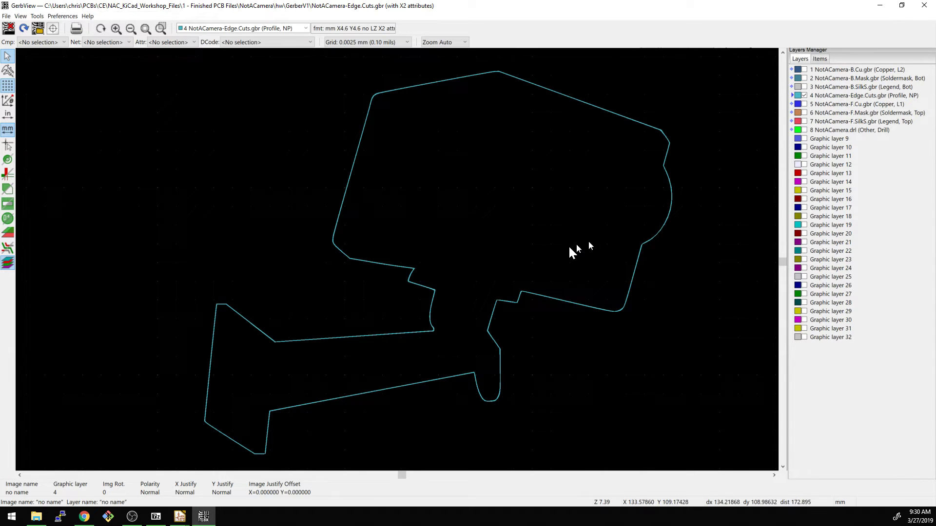
Zoom and pan around the outline's corners and left arm, then zoom back out.
middle_drag(589, 242, 653, 210)
scroll(341, 280, up, 5)
middle_drag(318, 285, 491, 236)
middle_drag(160, 126, 479, 370)
scroll(402, 257, down, 5)
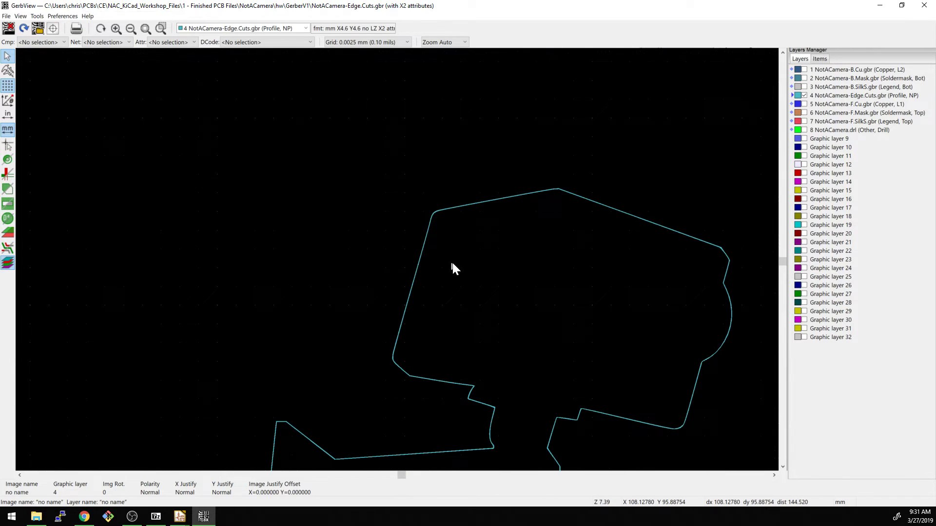
middle_drag(454, 267, 447, 196)
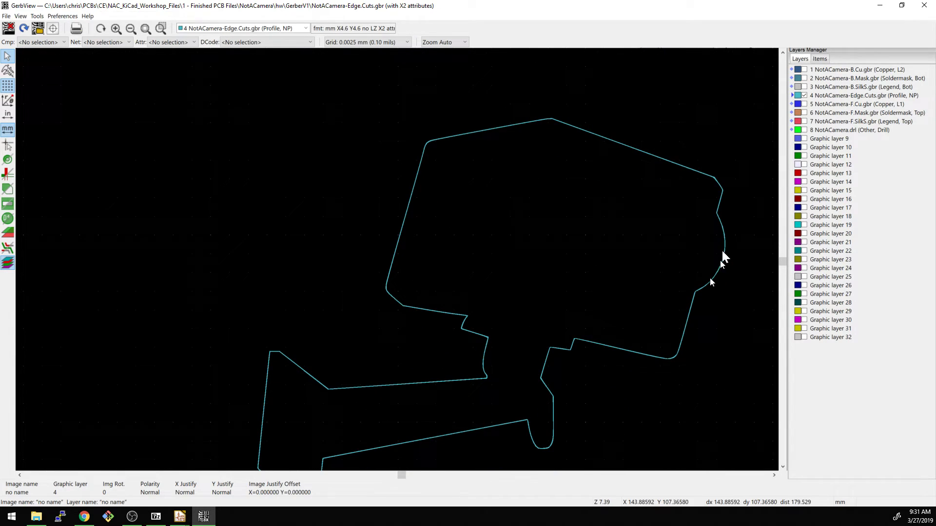
scroll(347, 296, up, 2)
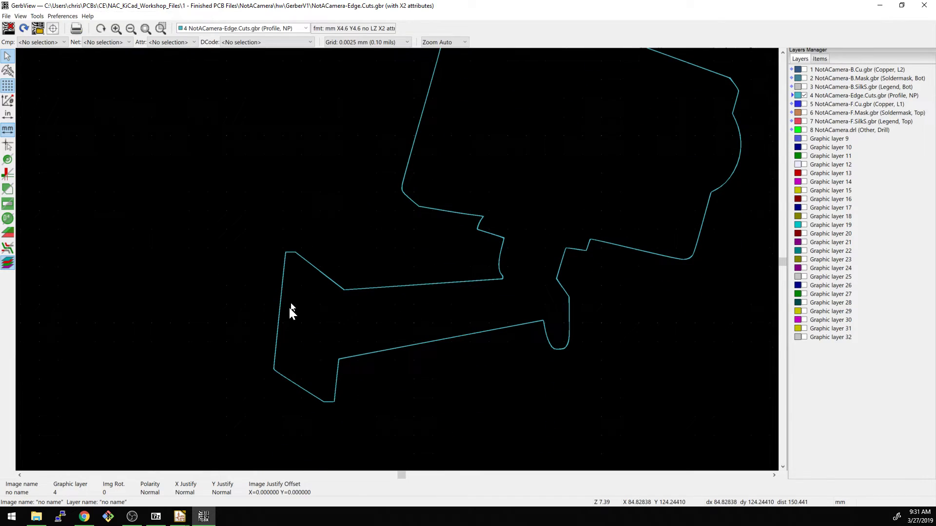
scroll(396, 266, up, 2)
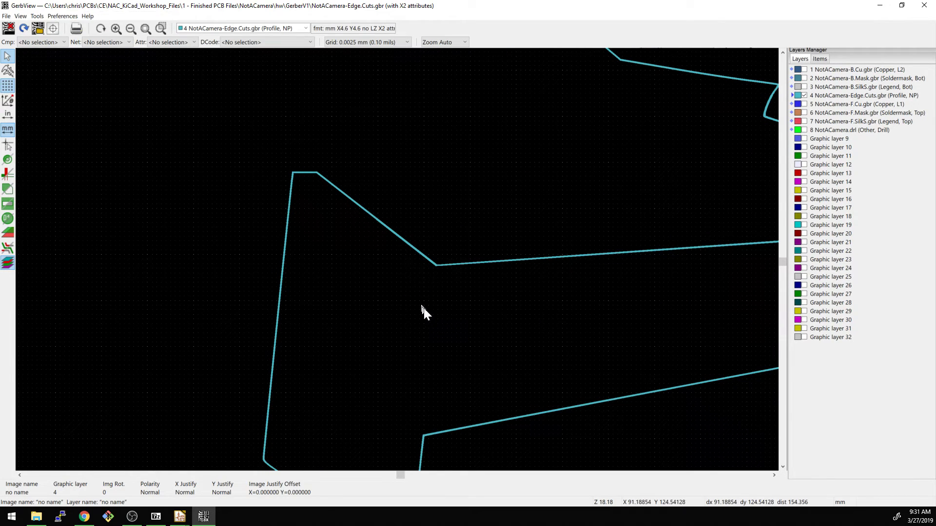
middle_drag(437, 283, 410, 293)
scroll(412, 287, up, 1)
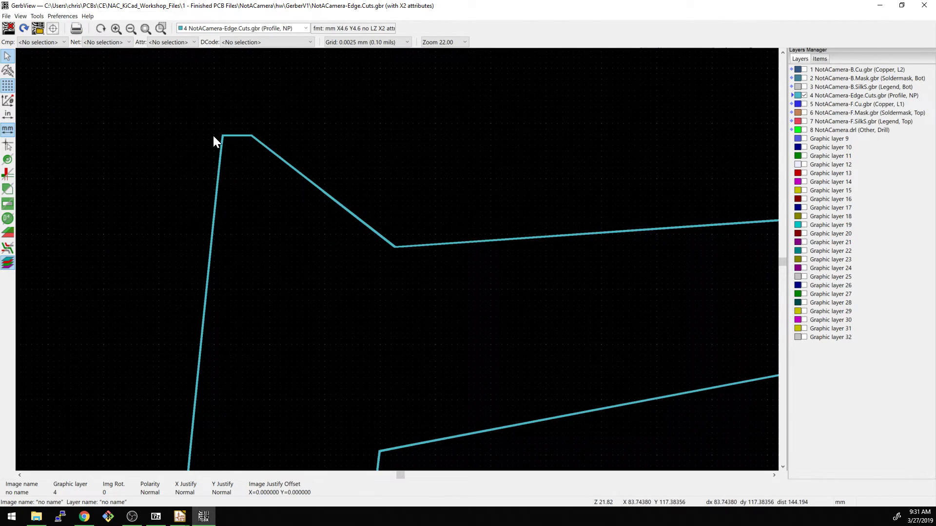
scroll(455, 282, down, 1)
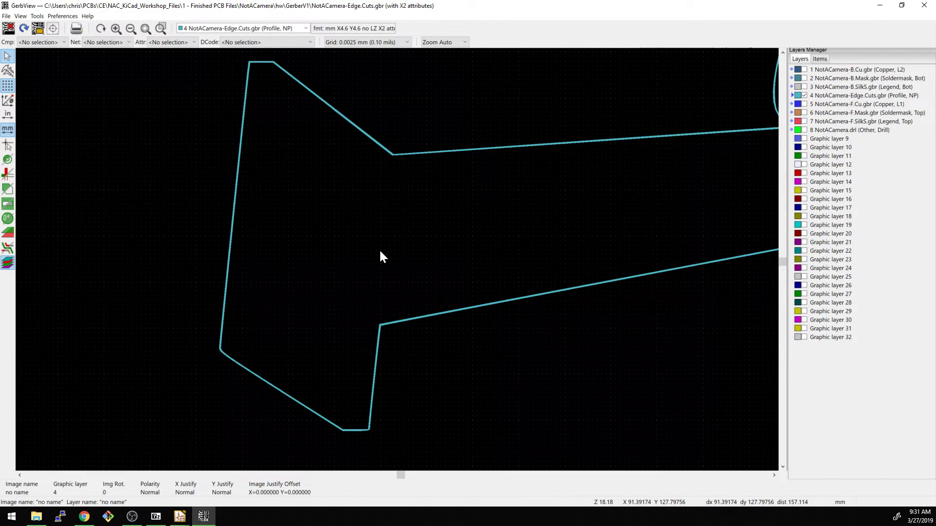
scroll(380, 256, down, 10)
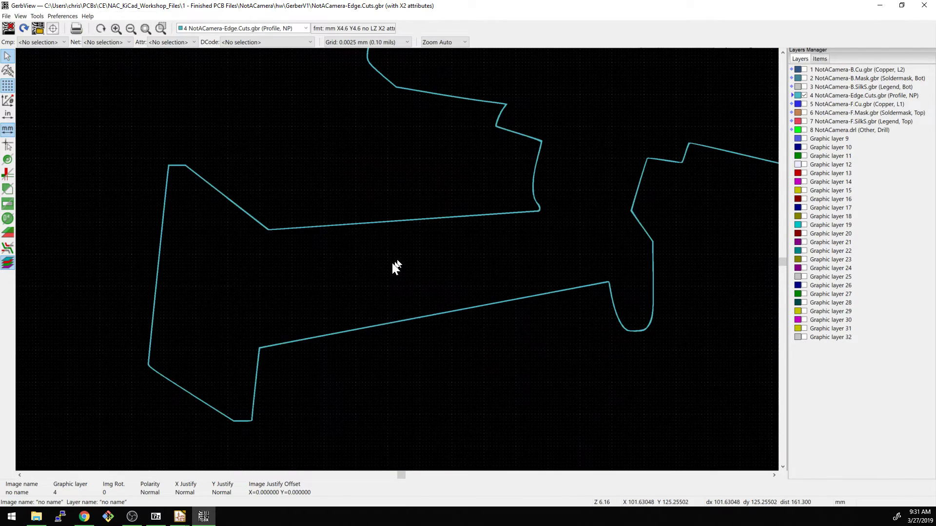
Hide Edge.Cuts, show only layer B.Cu, and zoom in on its copper pour.
click(804, 95)
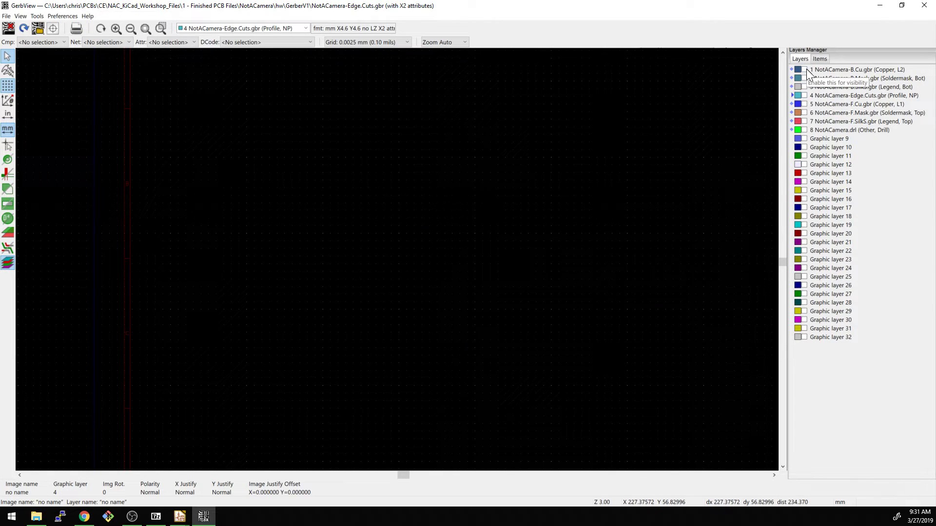
click(805, 69)
scroll(393, 264, up, 5)
middle_drag(394, 265, 557, 141)
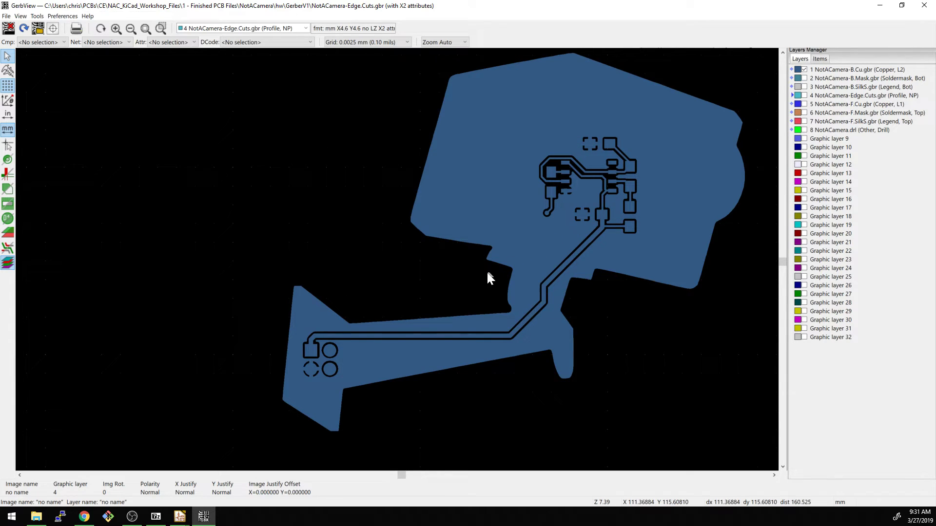
scroll(487, 273, down, 2)
scroll(434, 300, up, 2)
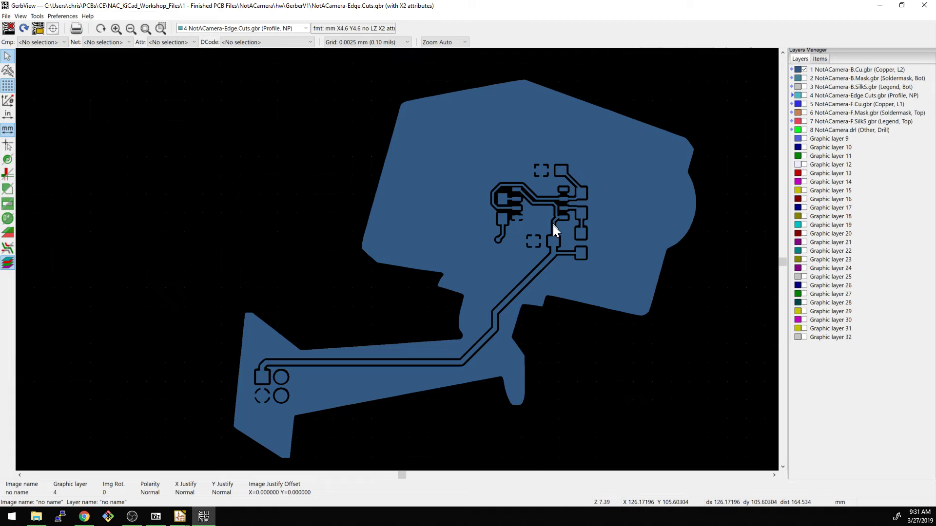
Toggle B.Cu off and on, then overlay B.Mask, B.SilkS and Edge.Cuts.
click(805, 70)
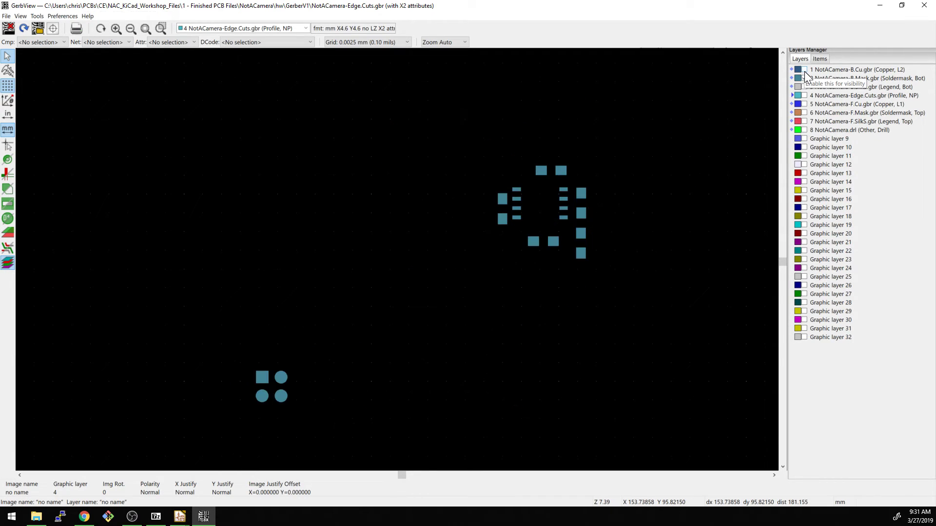
click(803, 71)
click(804, 78)
click(811, 79)
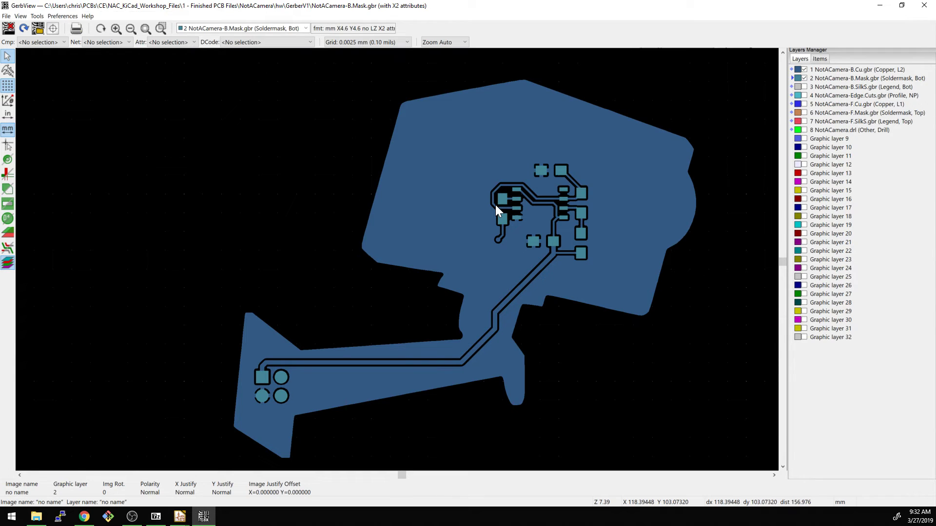
click(805, 87)
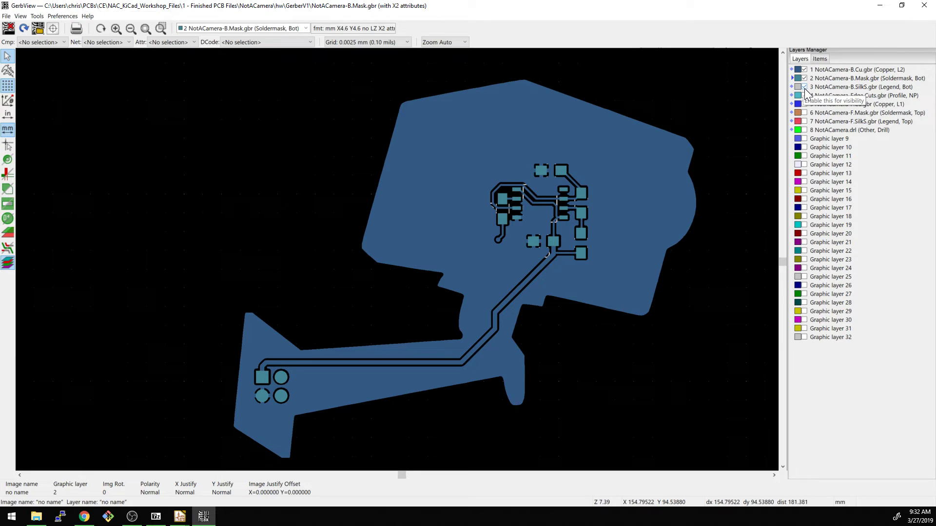
click(806, 88)
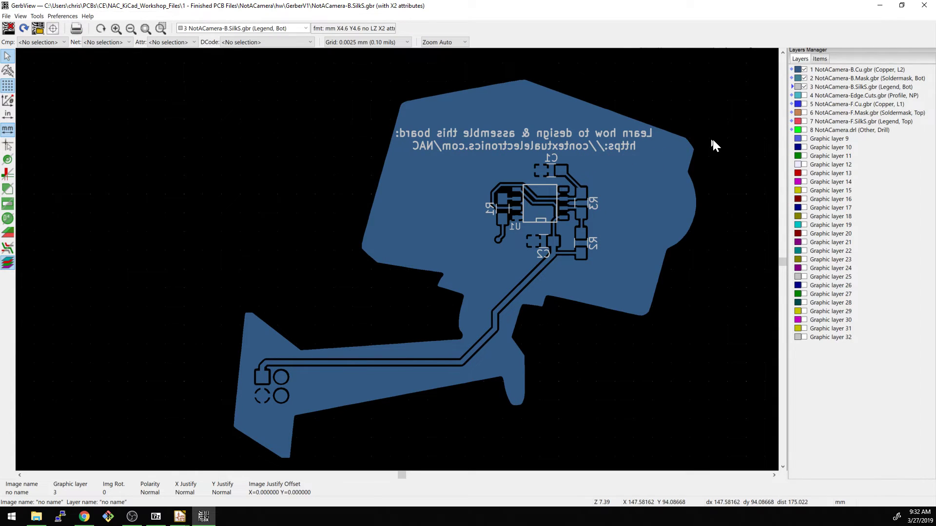
click(804, 96)
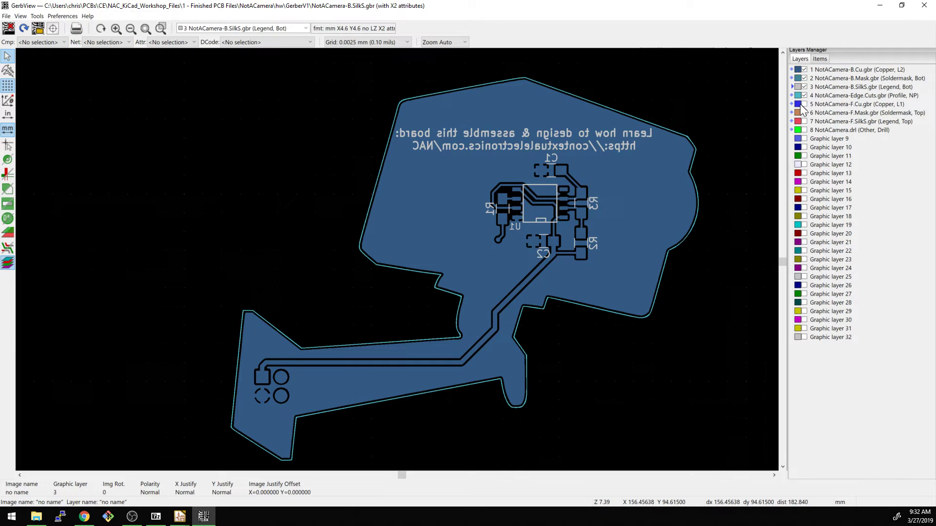
Hide the board outline, bottom silkscreen, bottom solder mask and bottom copper layers.
click(803, 96)
click(804, 86)
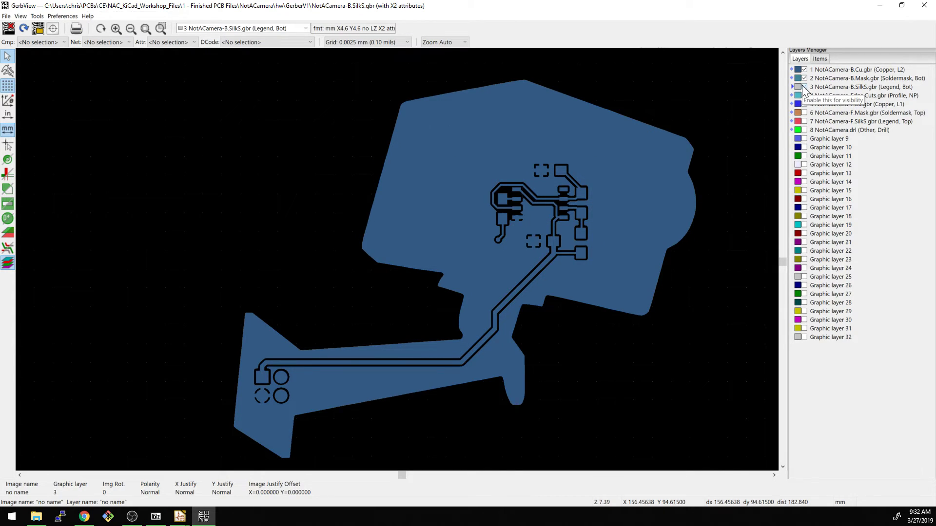
click(804, 78)
click(804, 70)
Show Edge.Cuts, F.Cu, F.Mask, F.SilkS and the NotACamera.drl drill layer.
click(804, 95)
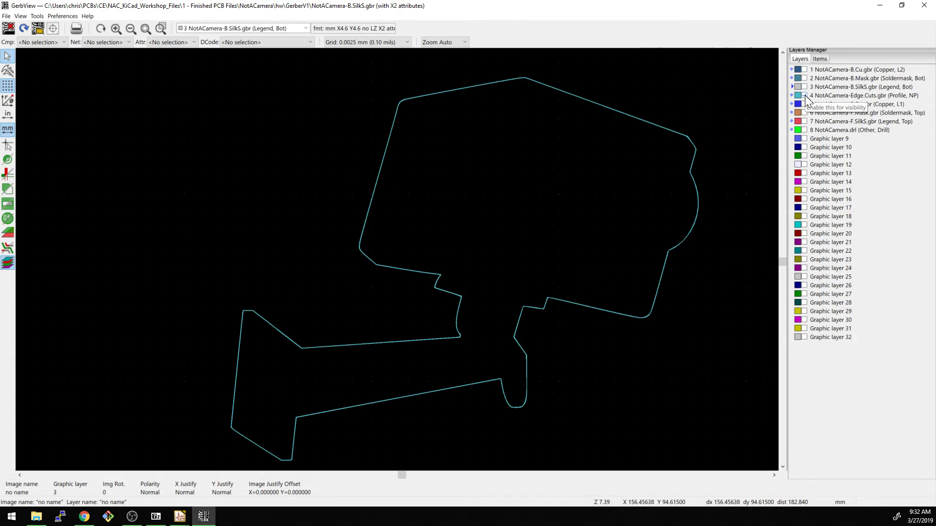
click(803, 105)
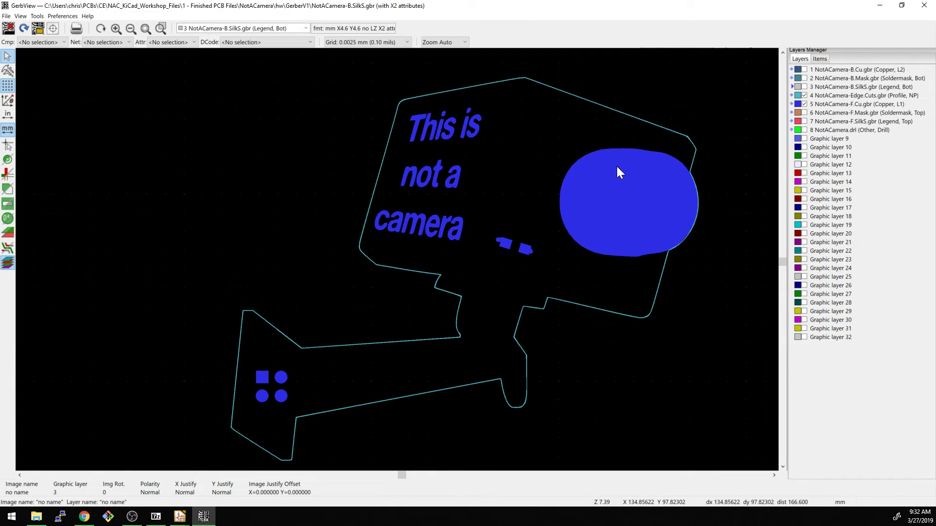
click(804, 112)
click(835, 112)
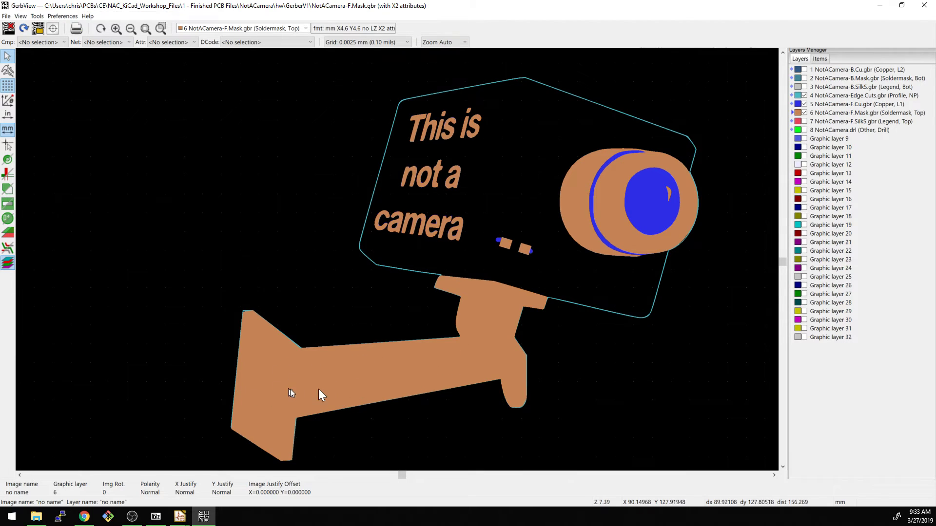
click(804, 121)
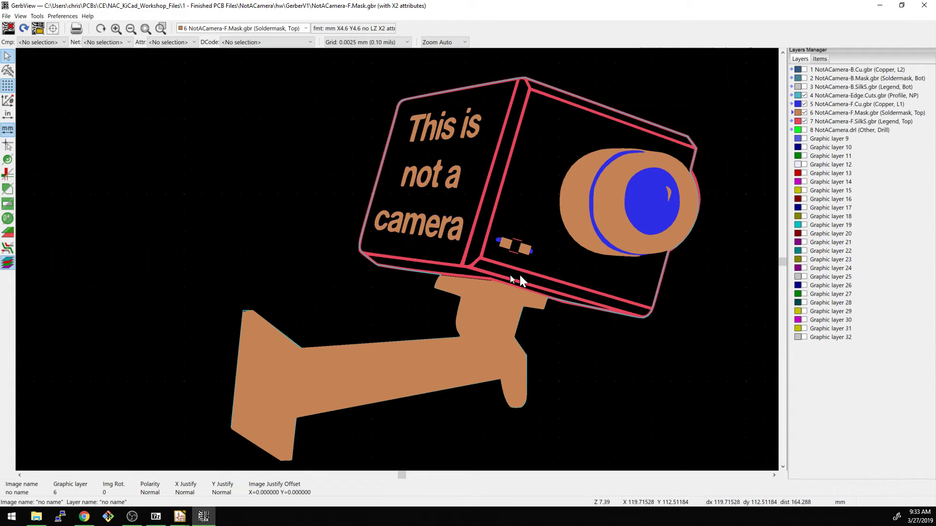
click(811, 130)
click(804, 130)
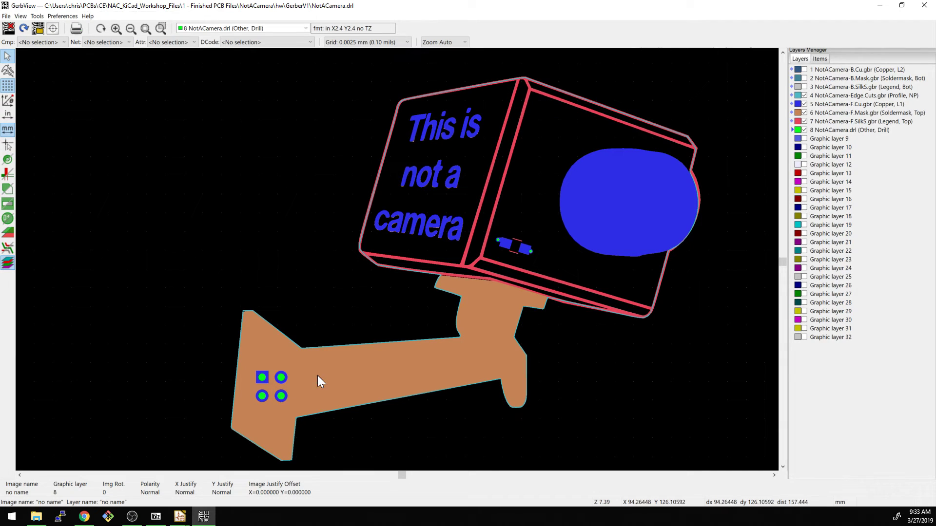
Pan and zoom the GerbView canvas to frame the whole front-side drawing.
mouse_move(329, 346)
middle_down()
mouse_move(350, 339)
mouse_move(297, 337)
middle_up()
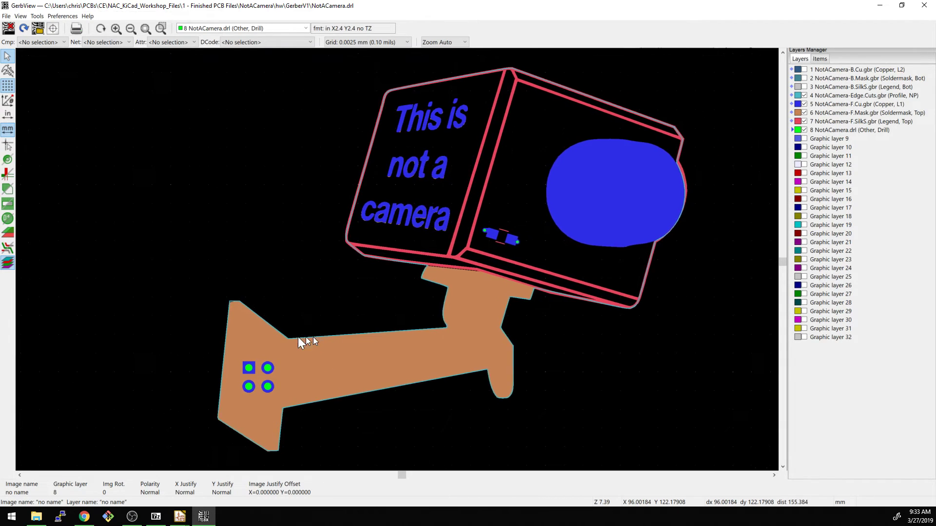
scroll(396, 259, down, 5)
scroll(405, 266, up, 3)
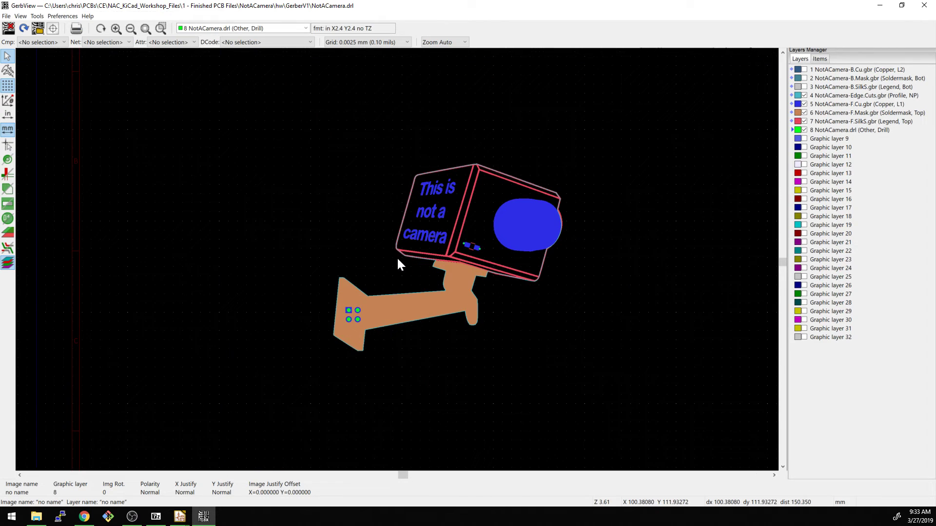
scroll(413, 253, up, 3)
scroll(397, 259, down, 2)
middle_drag(388, 262, 369, 263)
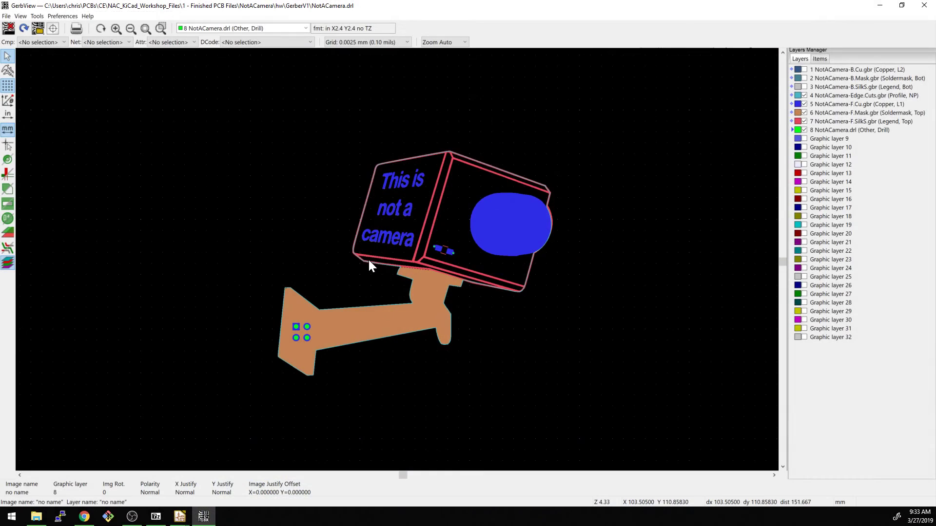
Back in Pcbnew, bring up the Gerber Plot dialog for GerberV1/ and scroll its included layers.
key(alt+Tab)
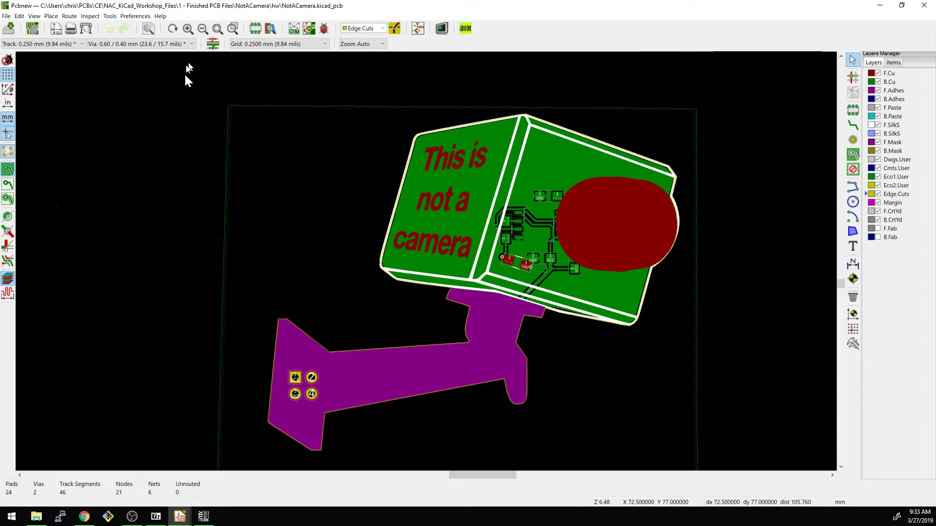
middle_drag(478, 201, 362, 174)
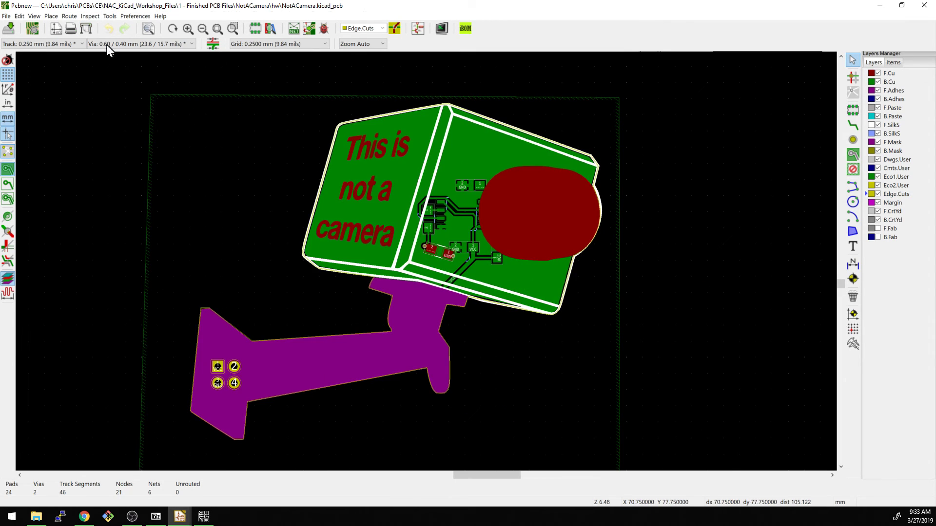
click(85, 28)
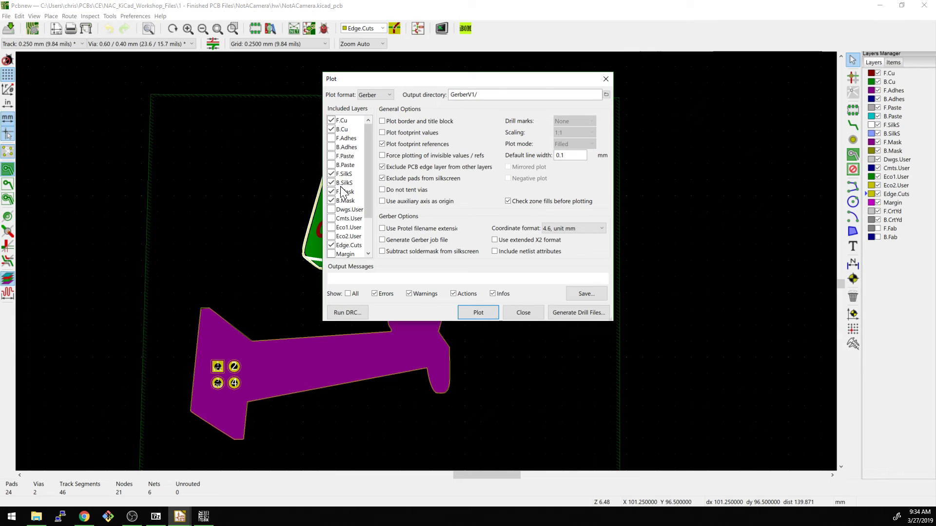
drag(367, 201, 369, 252)
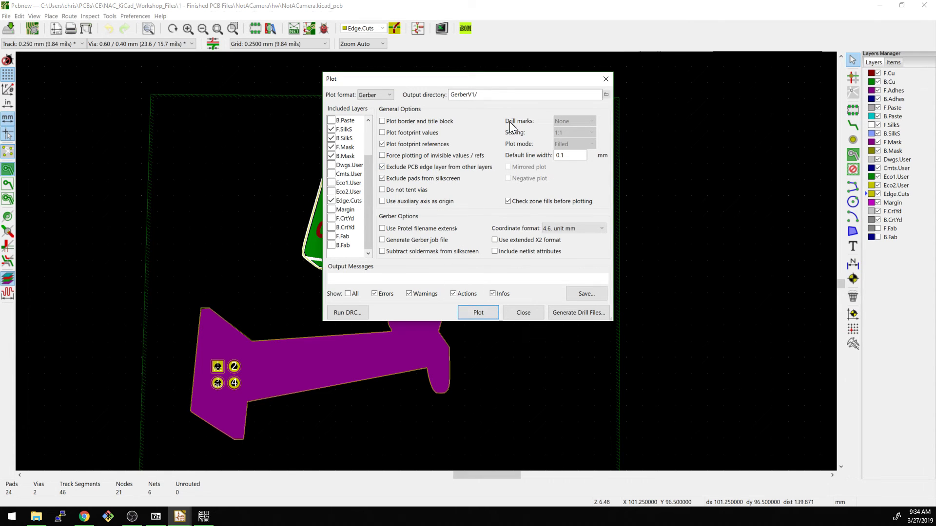
Review the Generate Drill Files options (Excellon, inches, decimal, PTH and NPTH merged), then close.
click(577, 312)
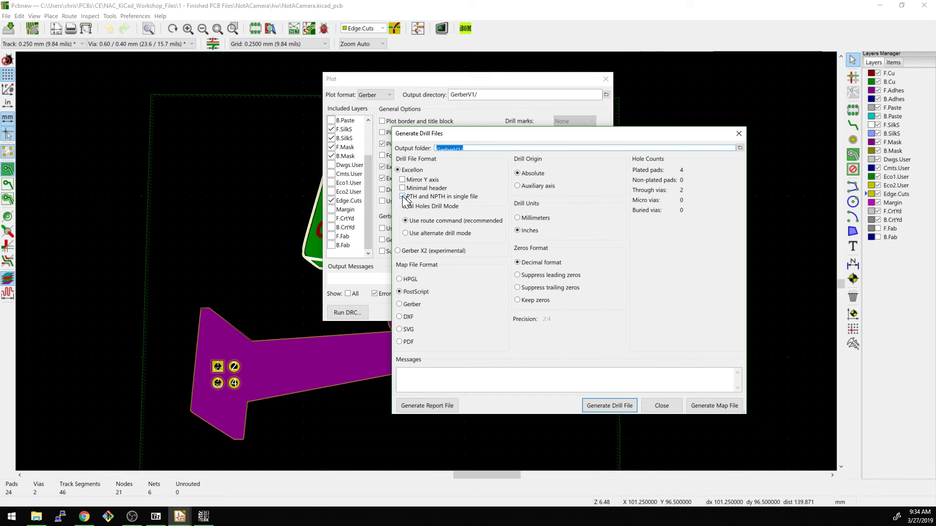
mouse_move(438, 199)
click(654, 410)
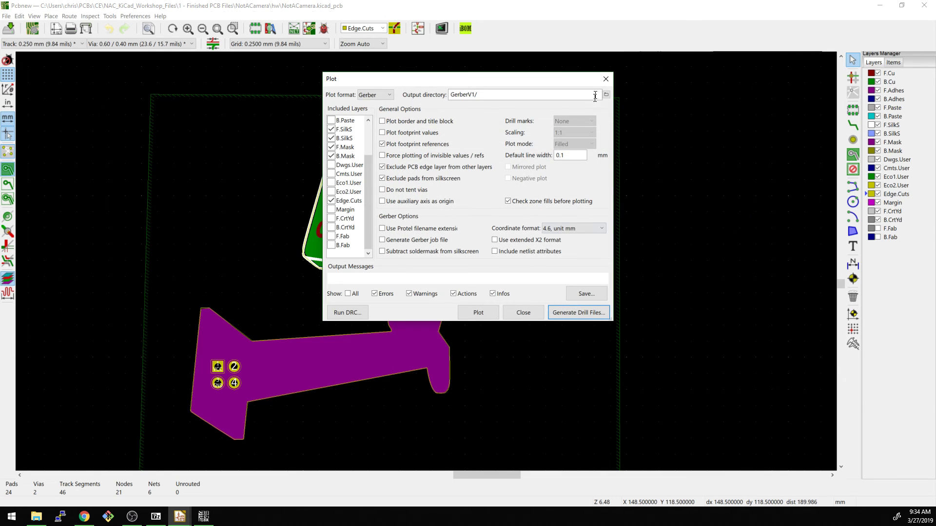
Dismiss the Plot dialog and zoom the NotACamera board in and back out.
click(605, 79)
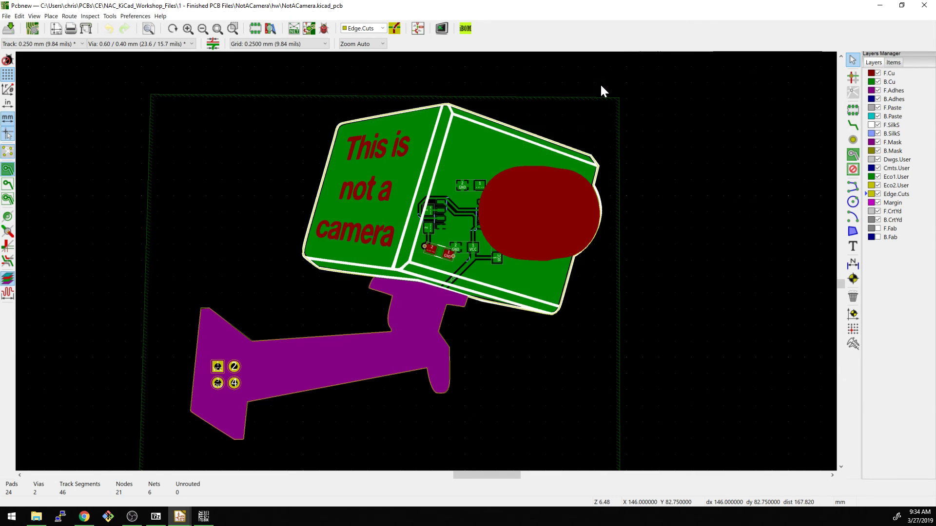
scroll(516, 149, up, 1)
scroll(566, 147, down, 1)
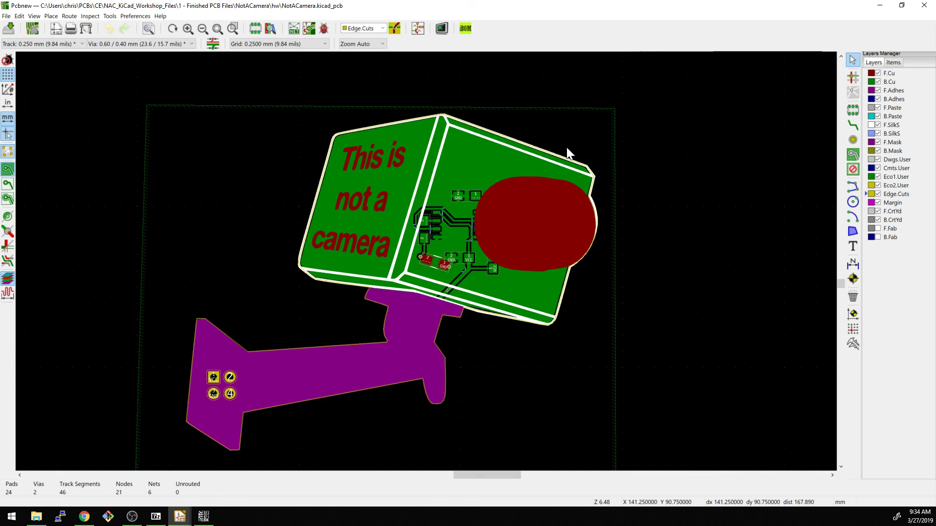